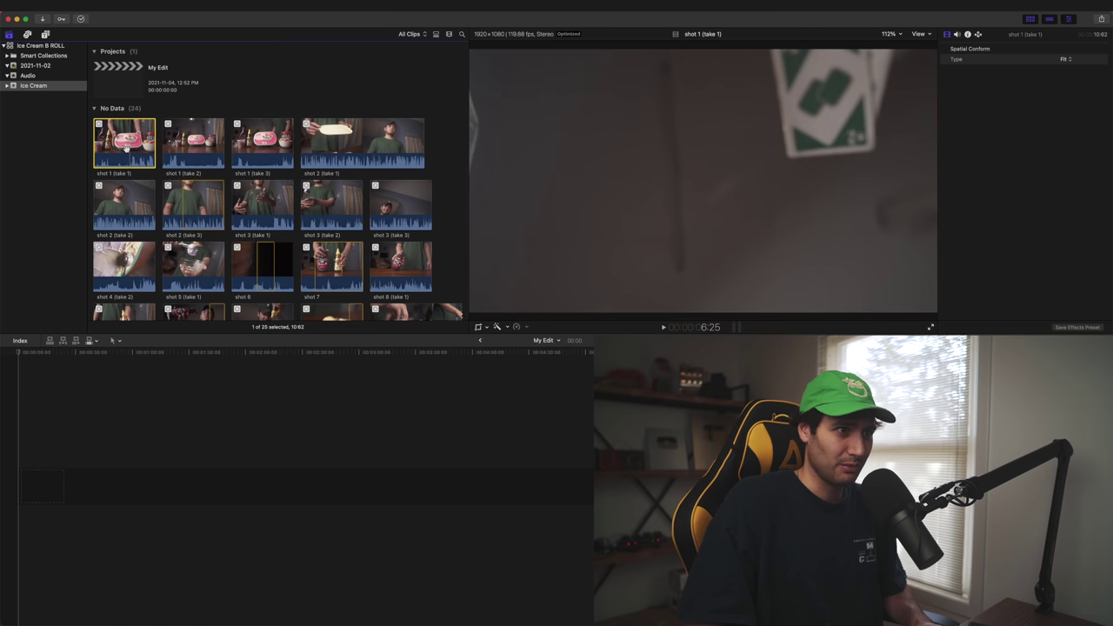
click(377, 150)
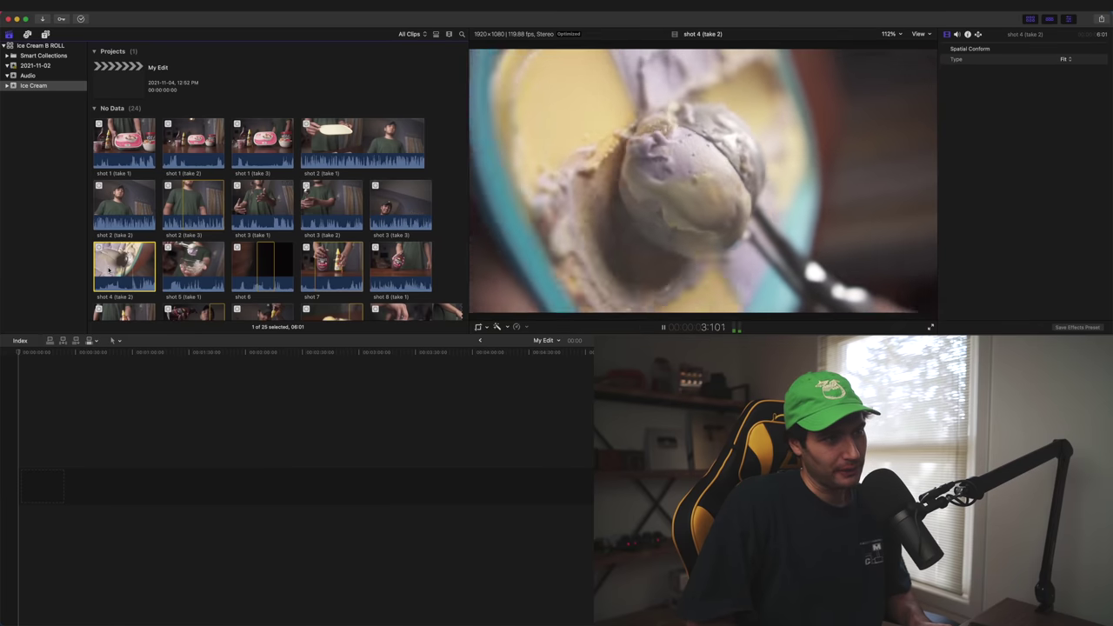
scroll(332, 122, down, 5)
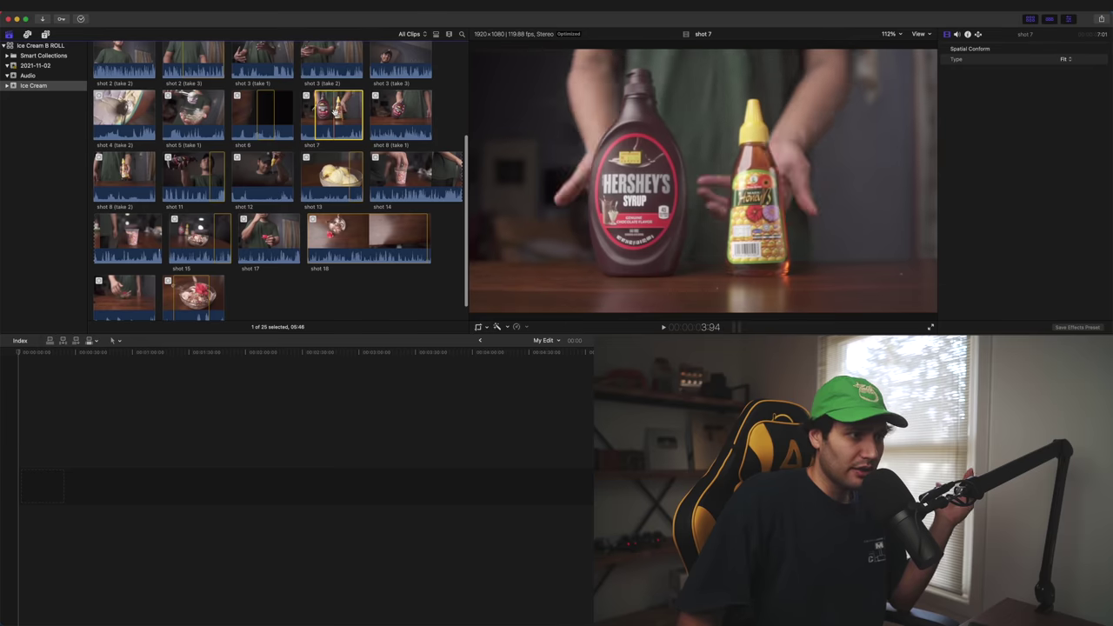
click(331, 114)
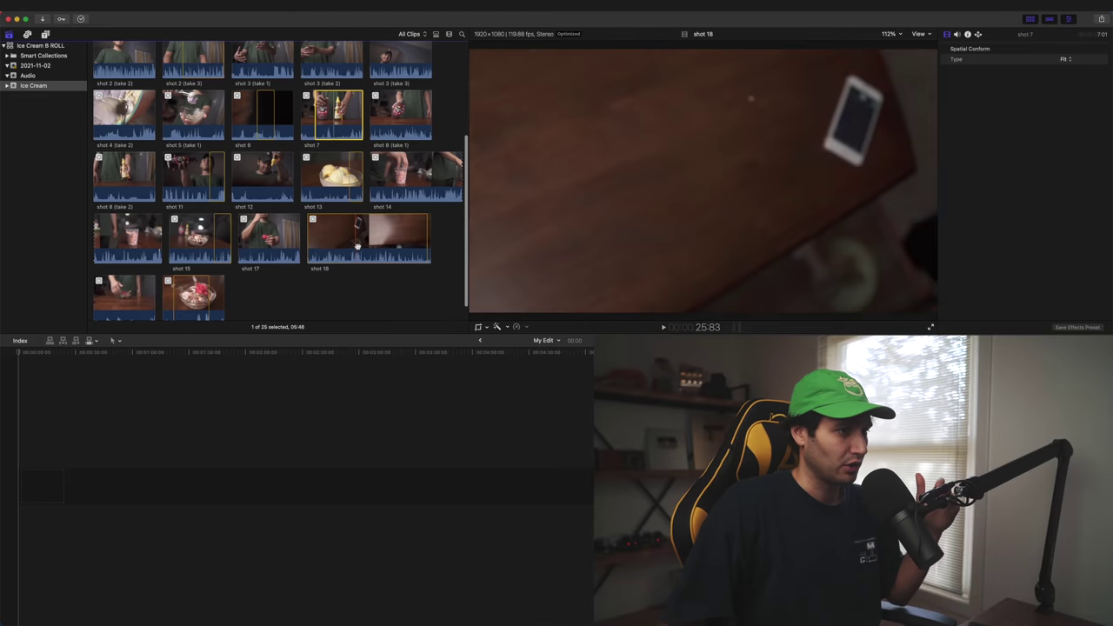
scroll(356, 248, up, 5)
click(122, 144)
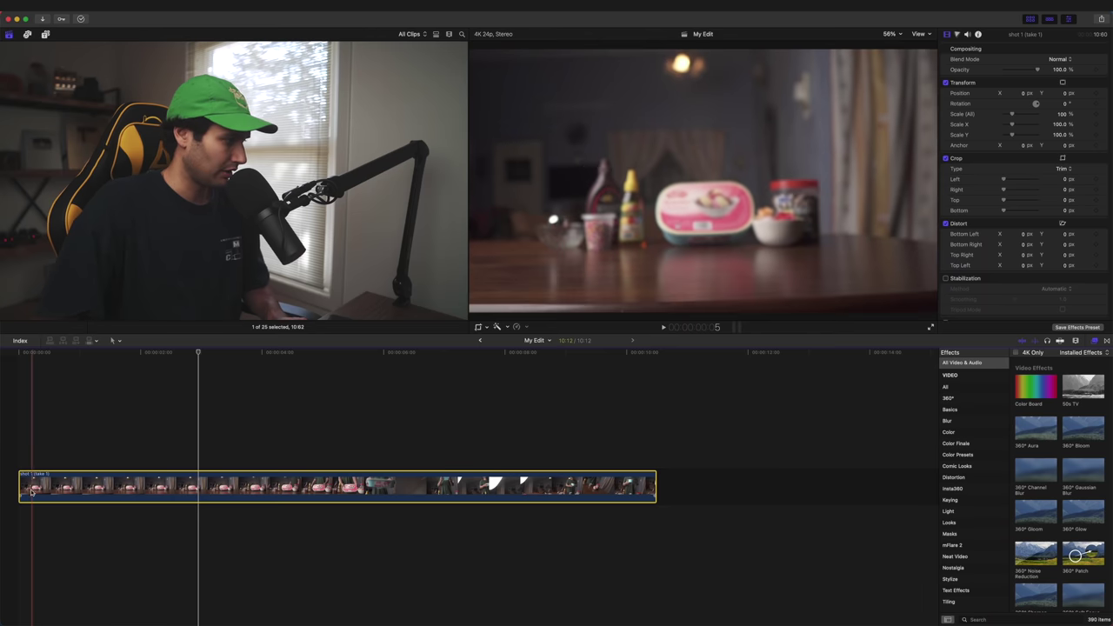
Trim about three seconds off shot 1's start, delete the extra section, and slow it to 20%
drag(20, 492, 203, 499)
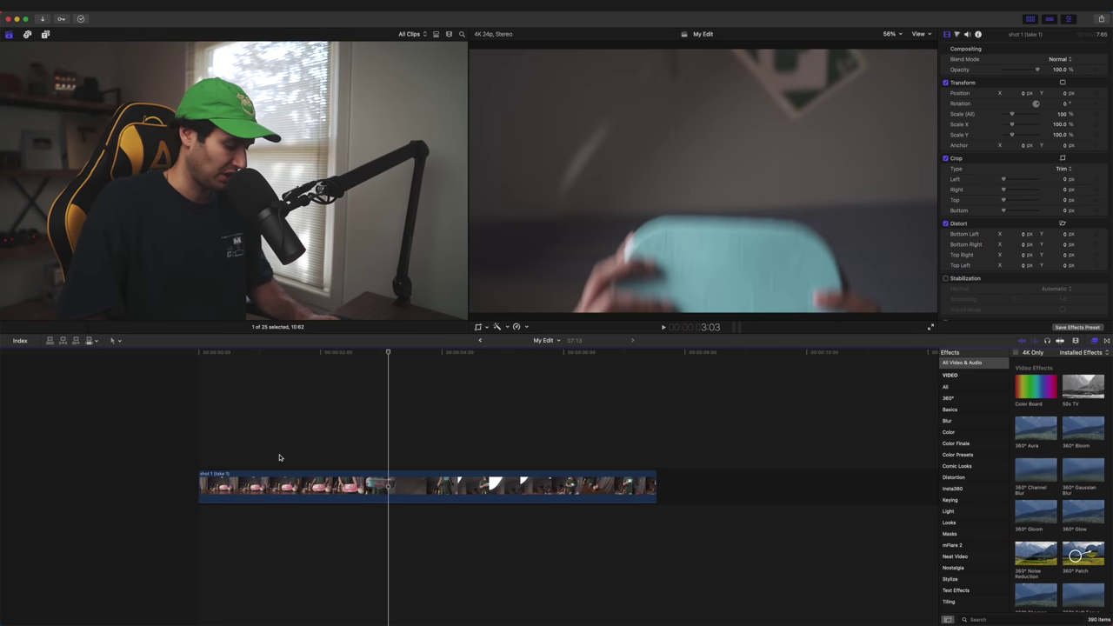
key(Delete)
key(ctrl+alt+r)
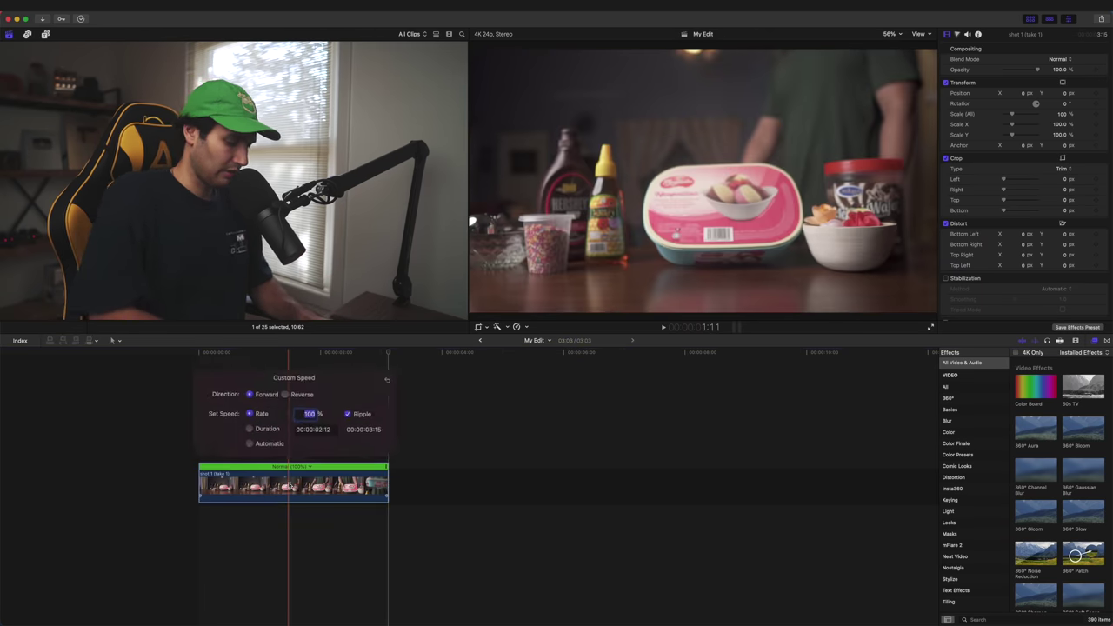
text(20)
key(Return)
click(191, 445)
key(space)
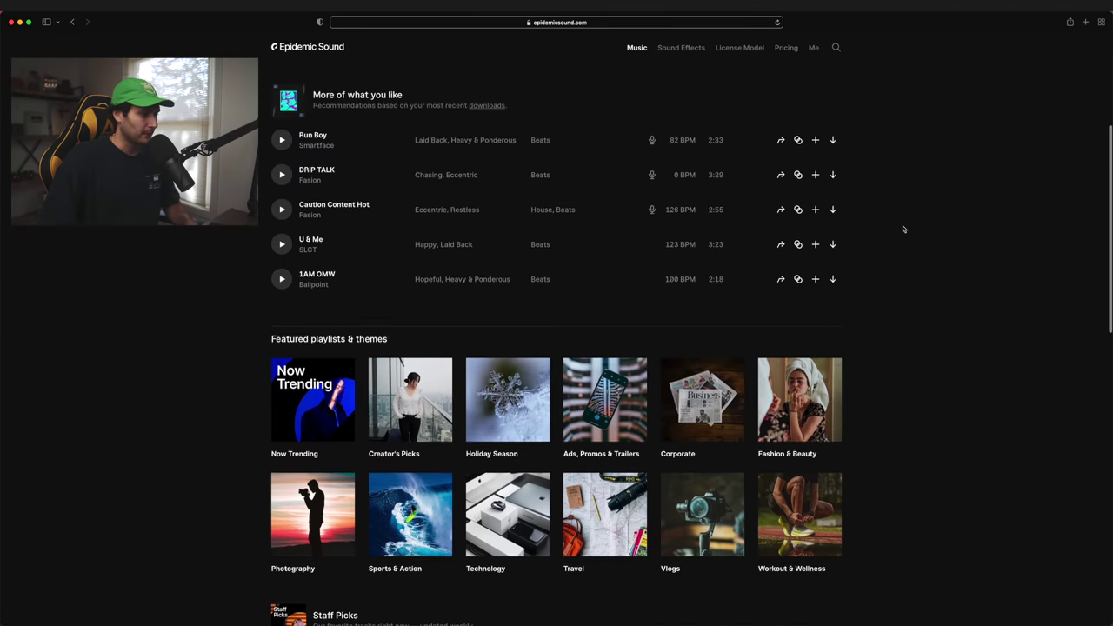
scroll(903, 228, up, 5)
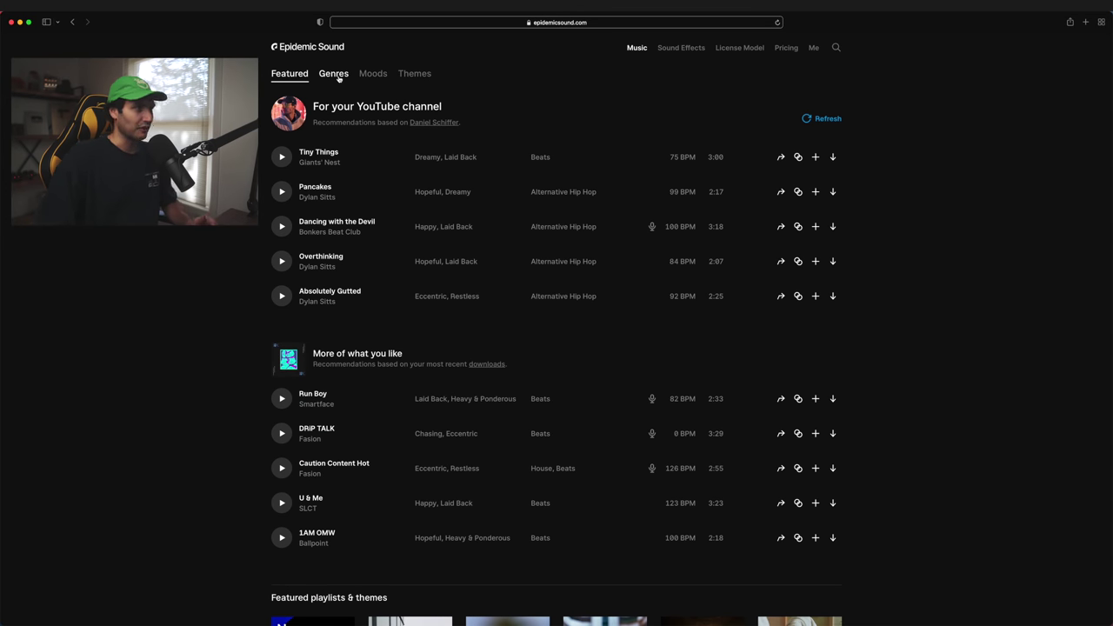
Browse the Funk genre, preview 'A Walk Down Memory Lane', and open the artist's page
click(338, 75)
scroll(477, 160, down, 10)
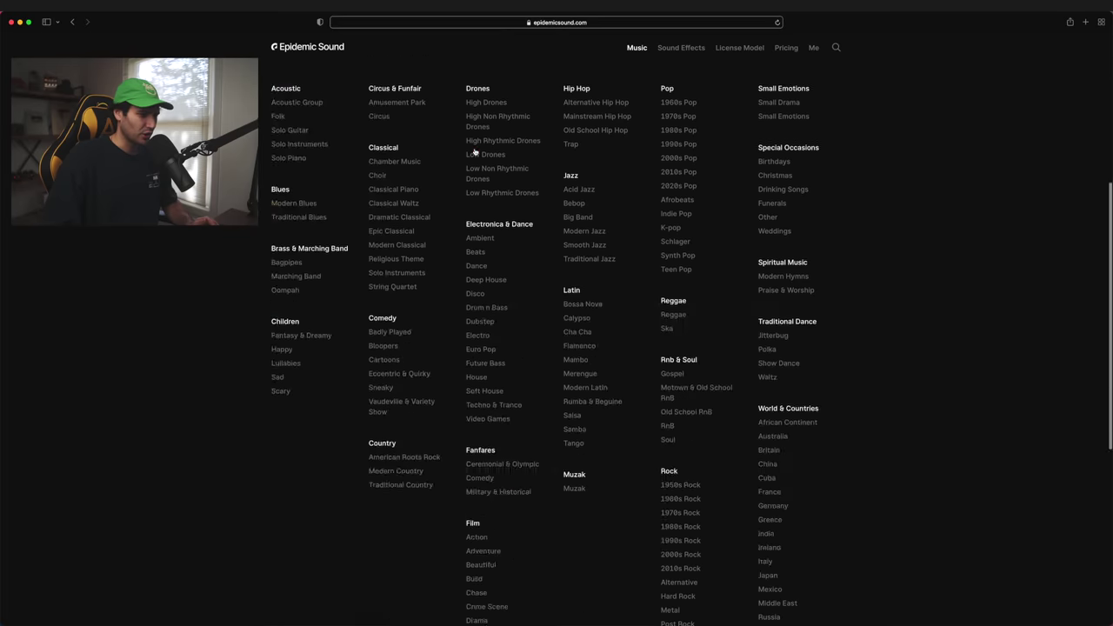
click(471, 389)
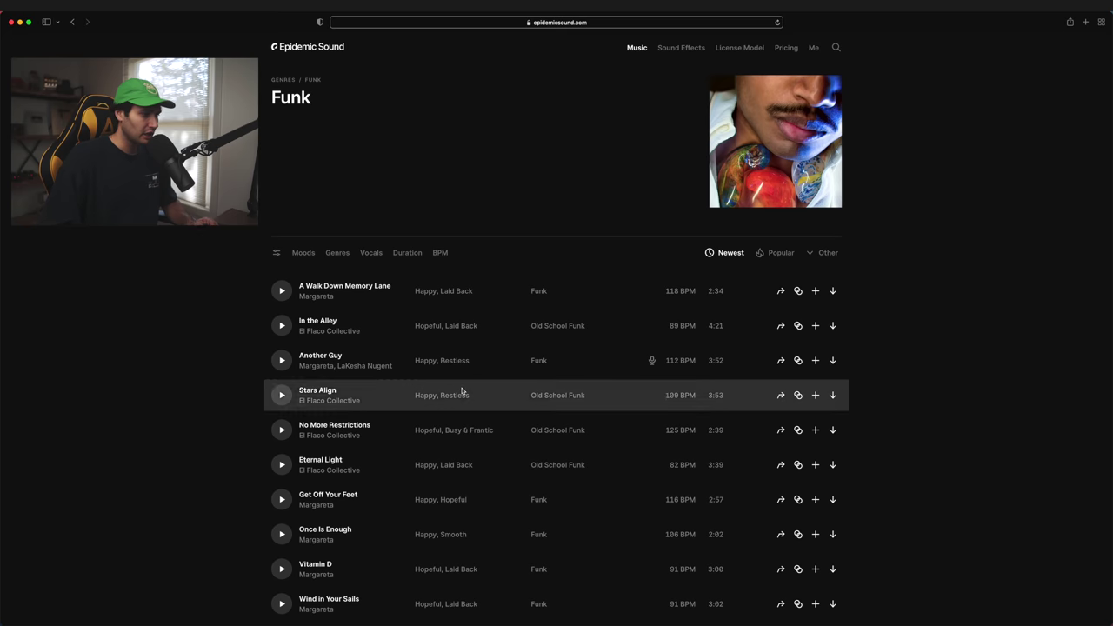
click(280, 291)
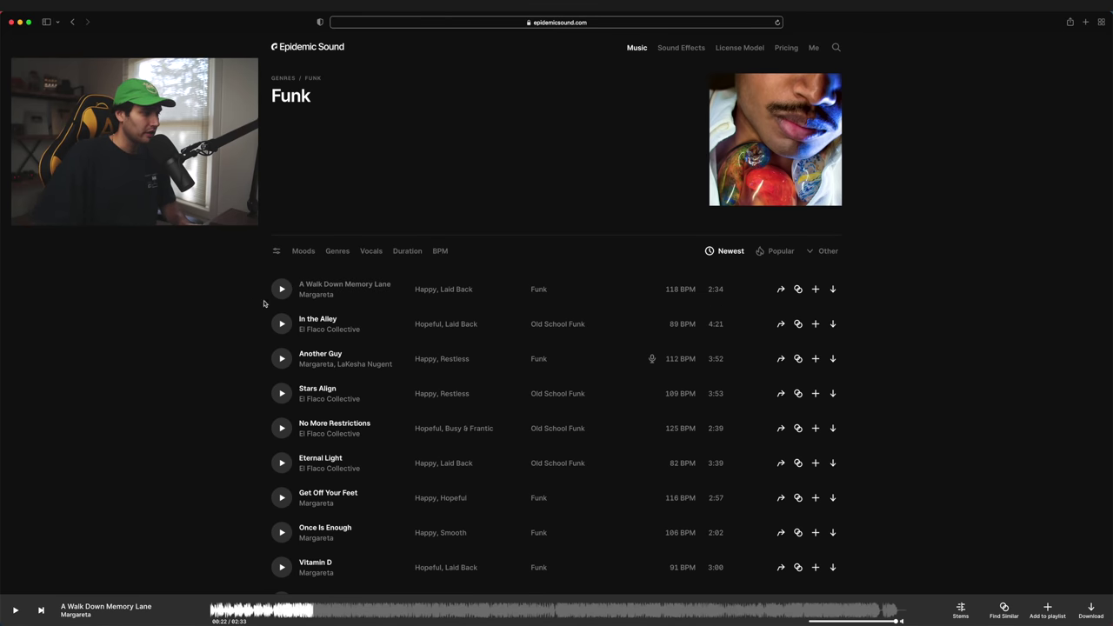
click(315, 295)
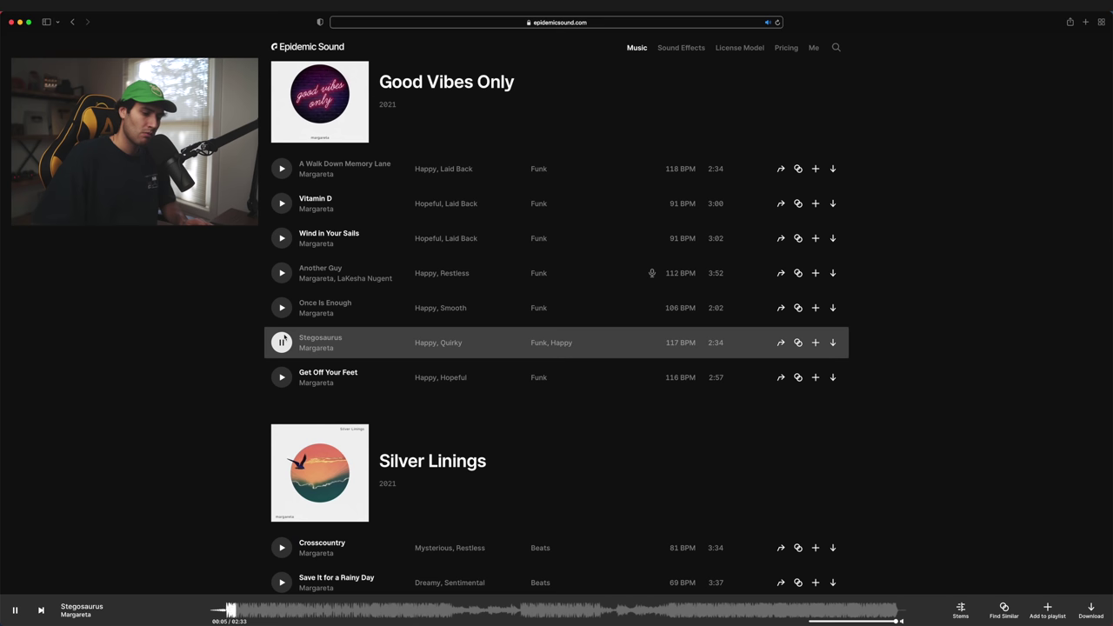
Download the full mix of Stegosaurus and place it at the timeline start
click(283, 340)
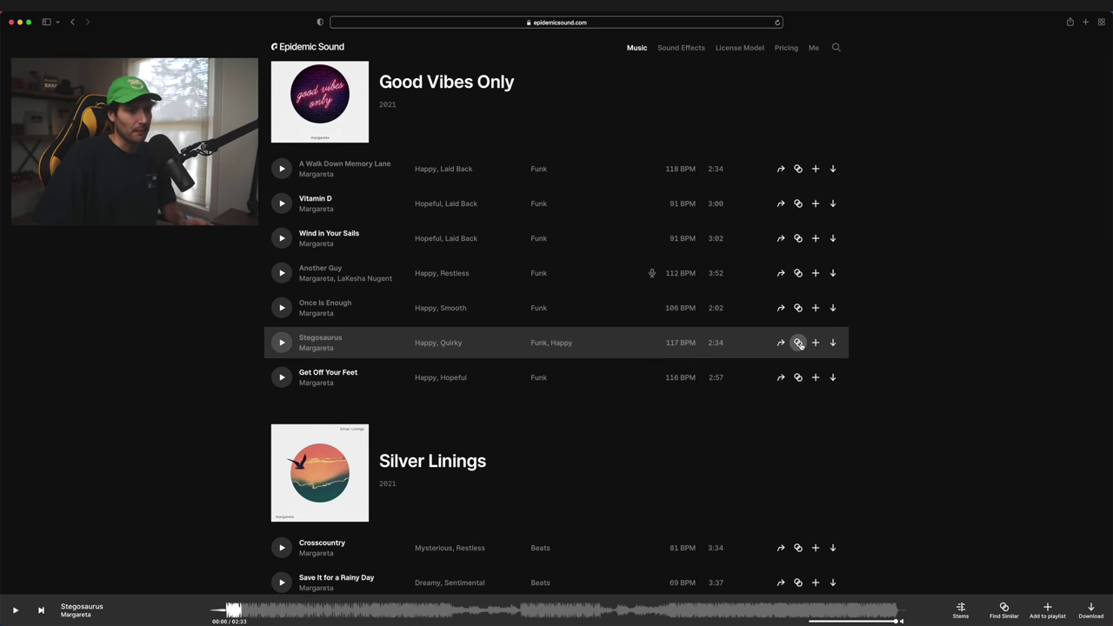
click(832, 342)
click(666, 372)
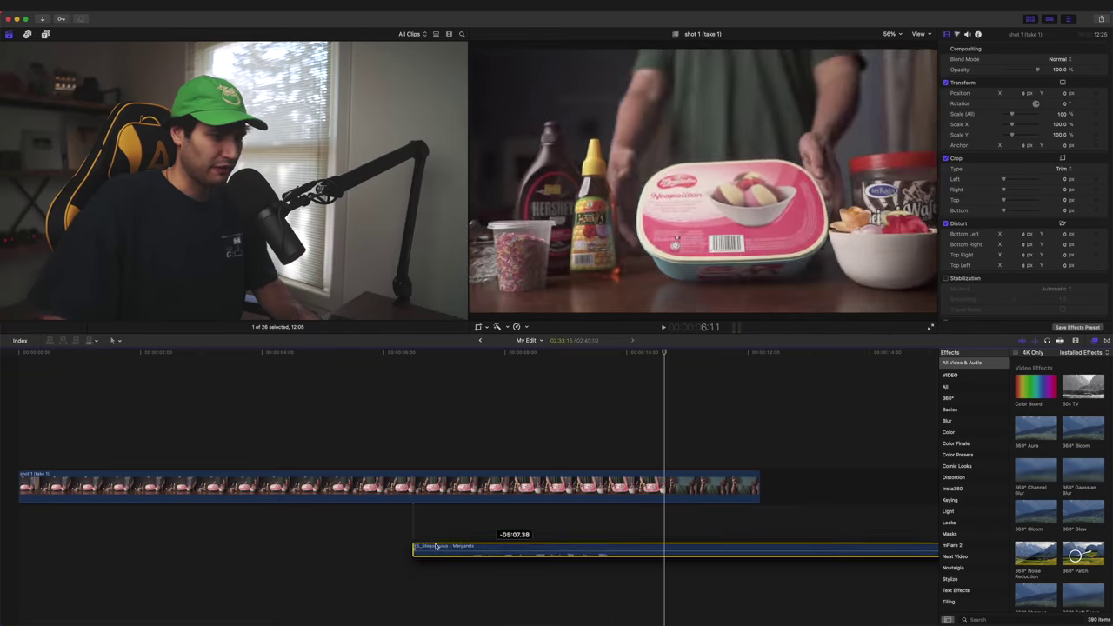
drag(439, 546, 48, 540)
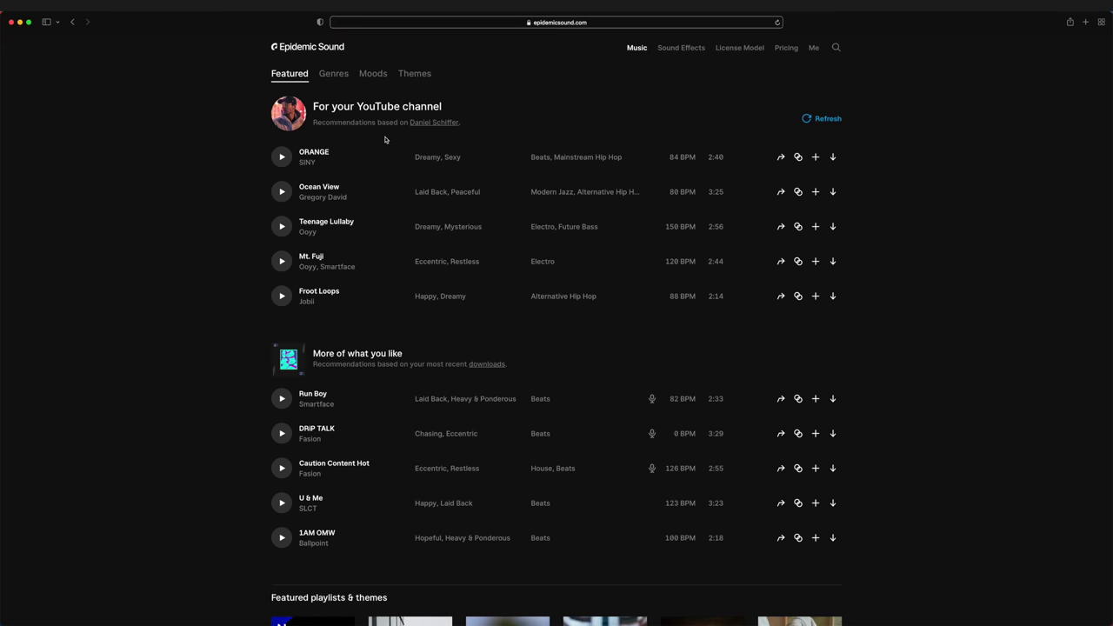
From account settings, open Clear videos' Clearing invitations and create a new invitation, typing 'Super'
scroll(383, 137, down, 2)
scroll(382, 138, down, 6)
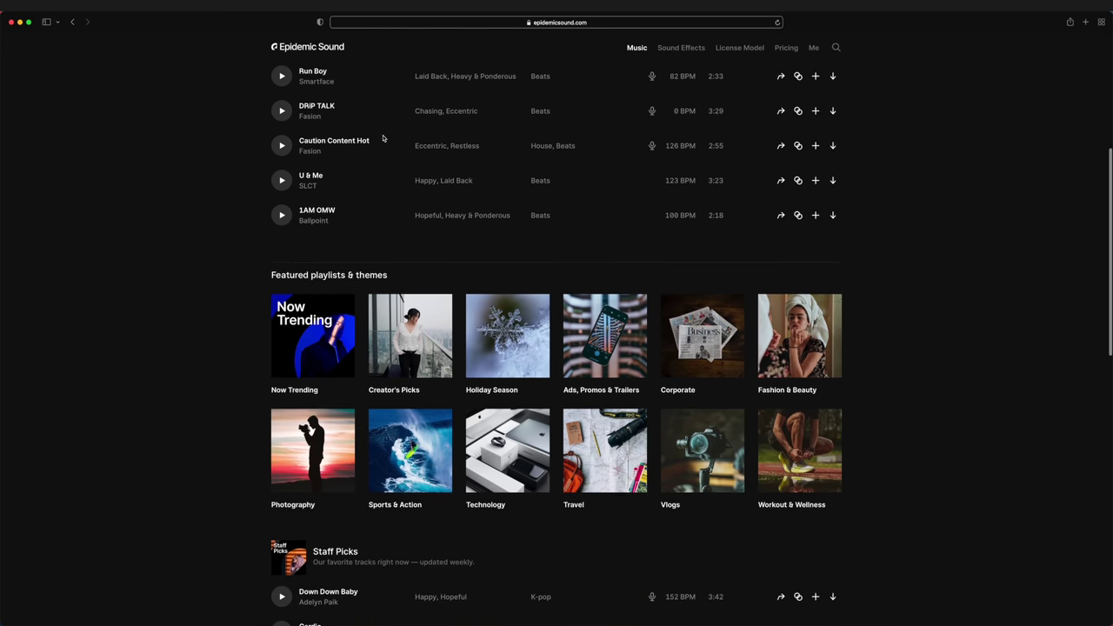
scroll(383, 138, up, 8)
scroll(385, 137, down, 1)
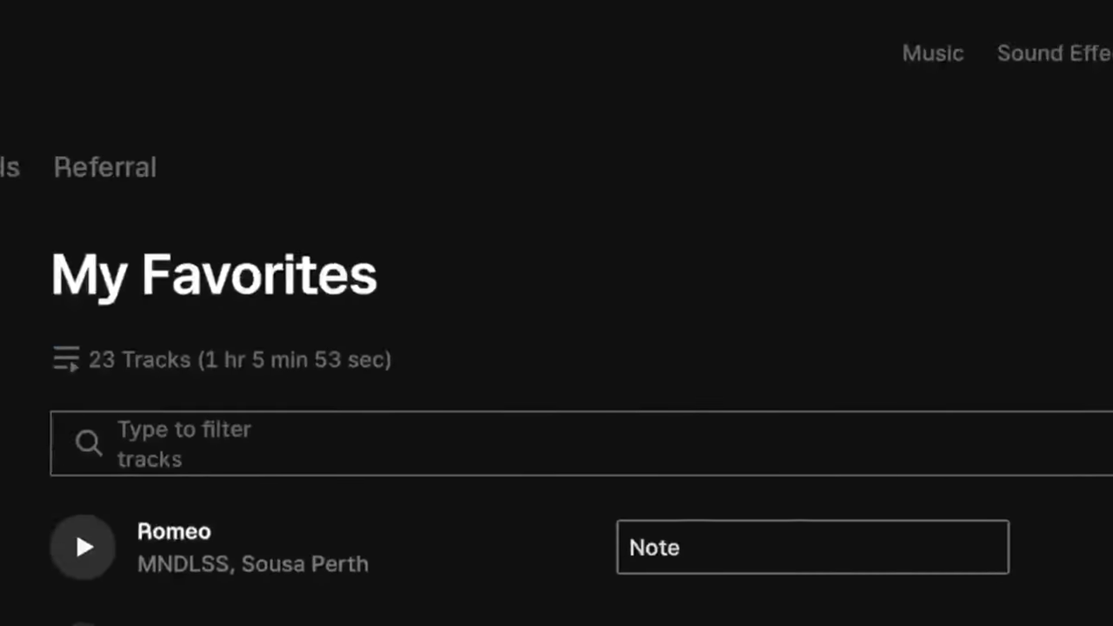
click(288, 164)
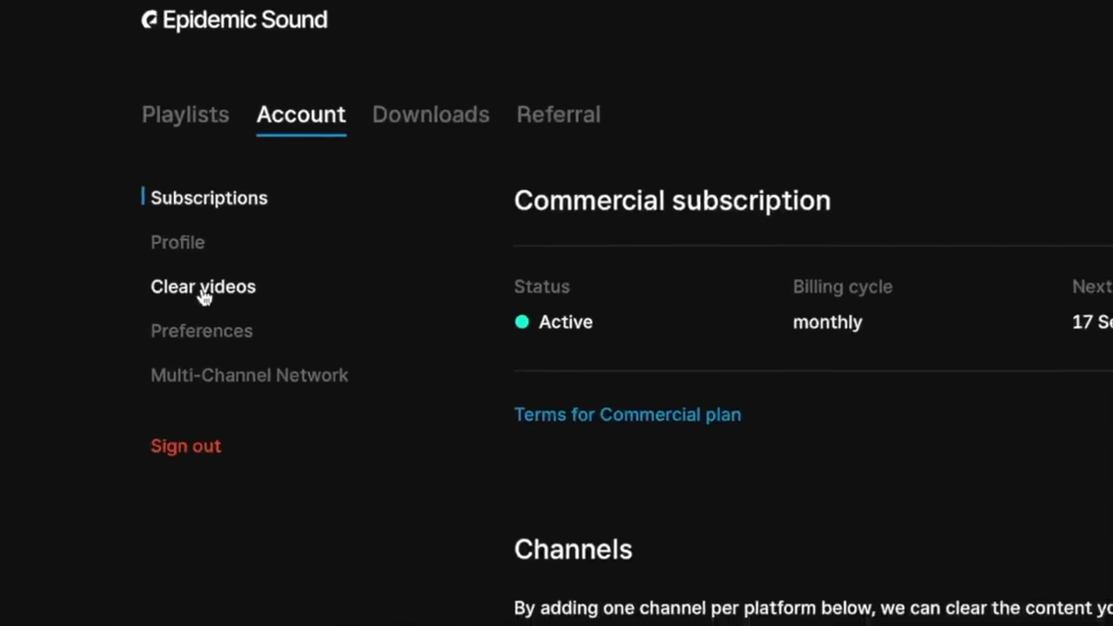
click(202, 322)
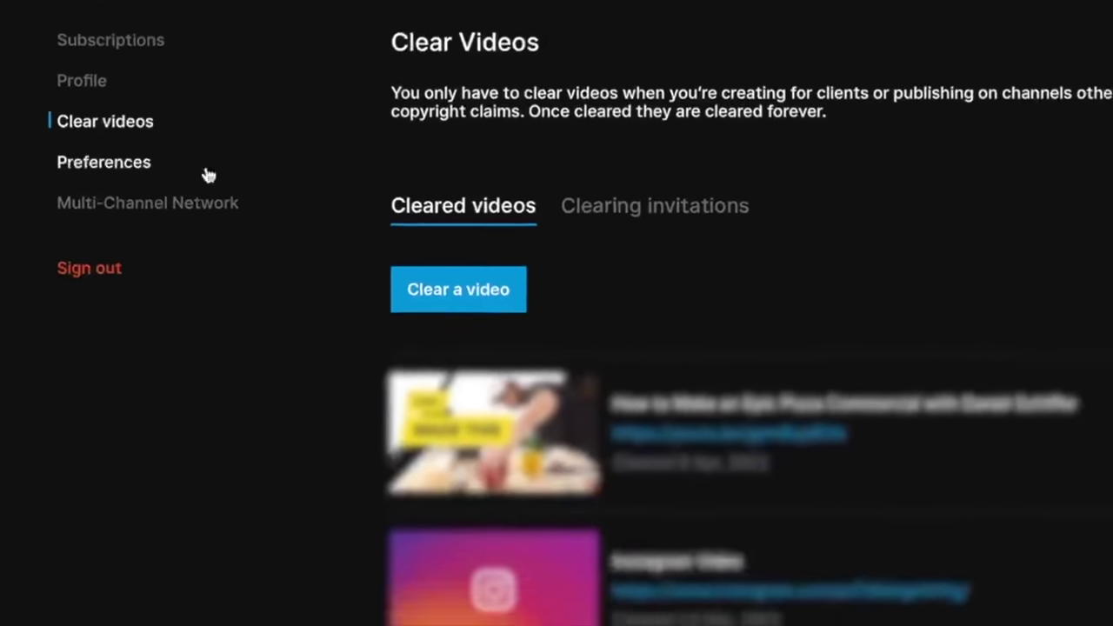
click(461, 300)
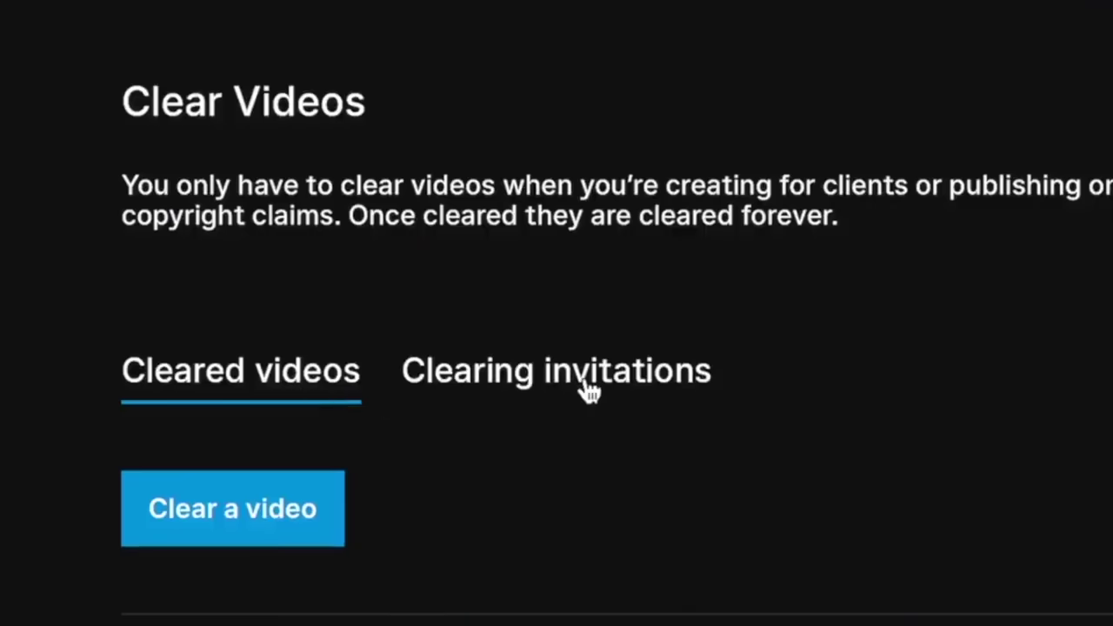
click(588, 392)
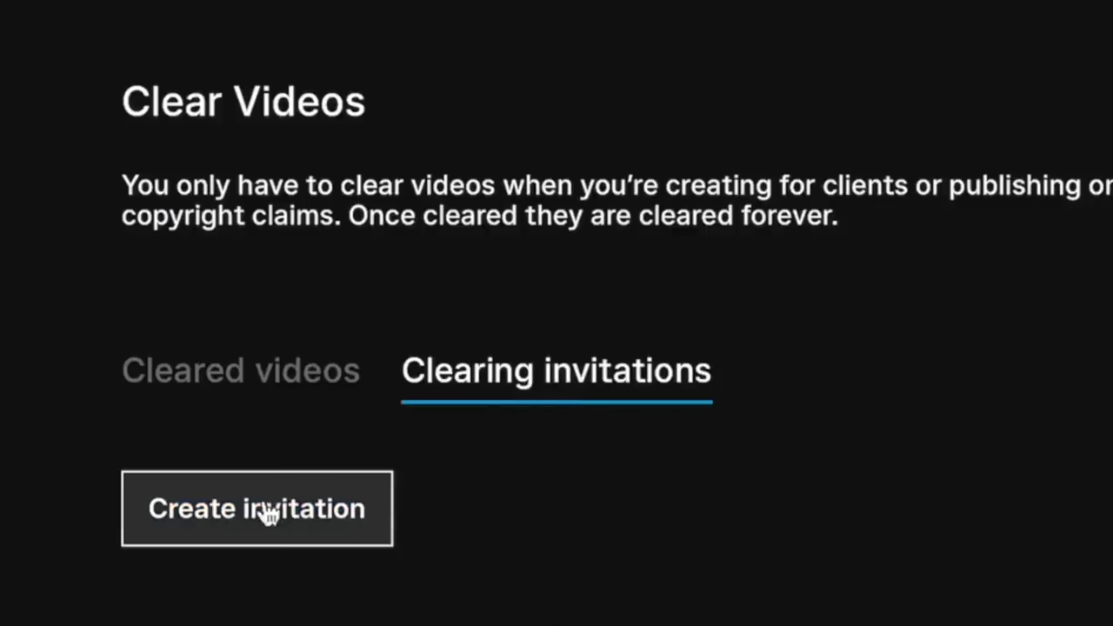
click(332, 511)
text(Super)
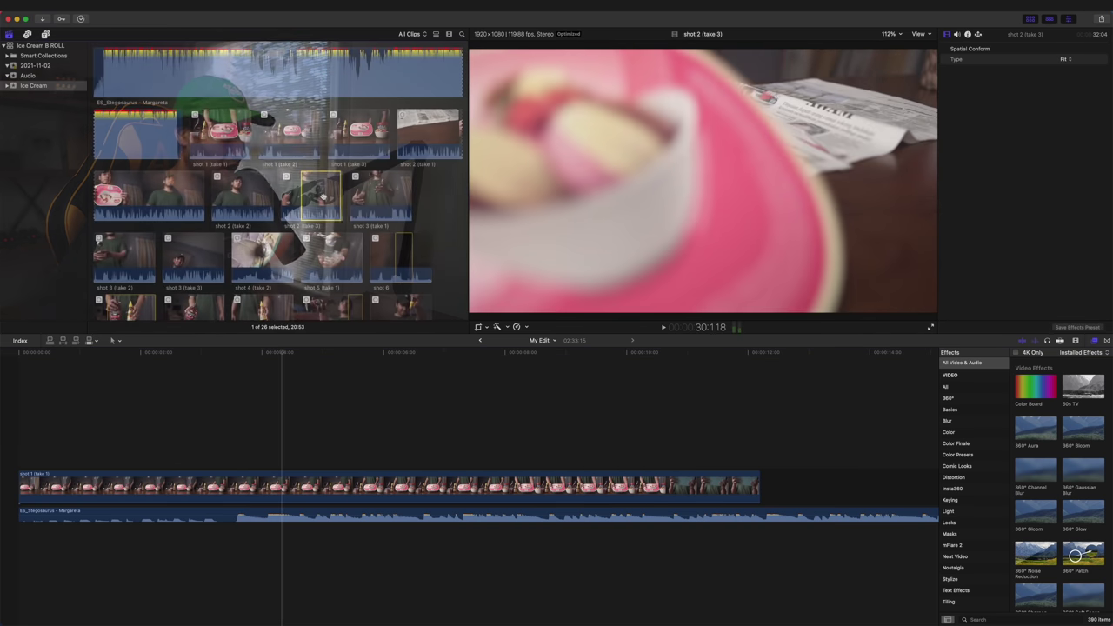
Append shot 2 (take 3) and ramp shot 1 from slow motion back to Normal (100%) speed
key(e)
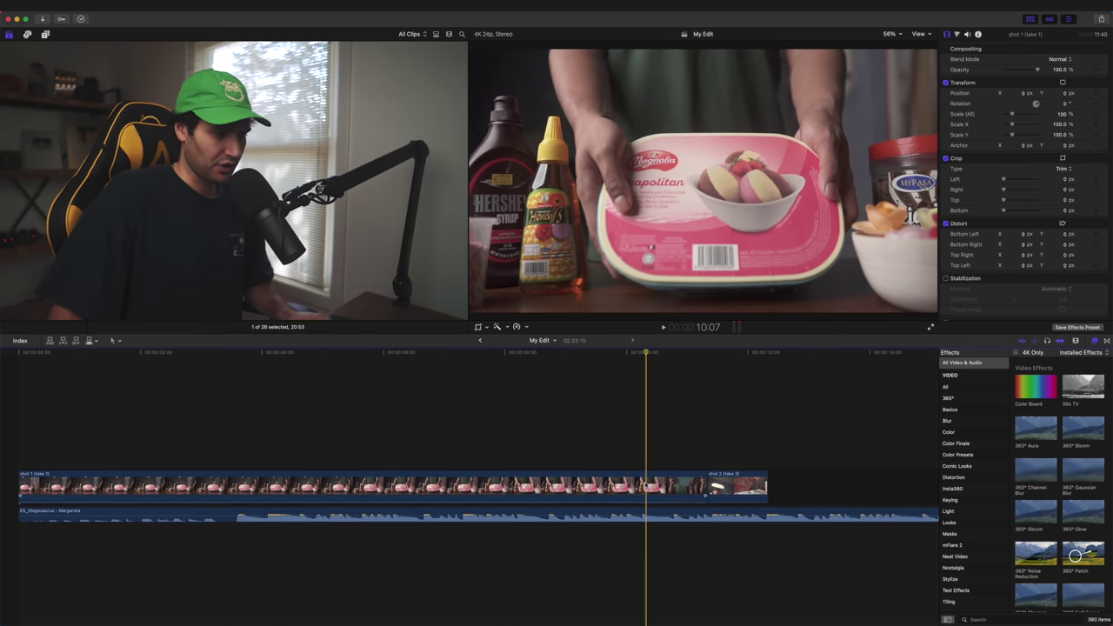
key(c)
key(super+r)
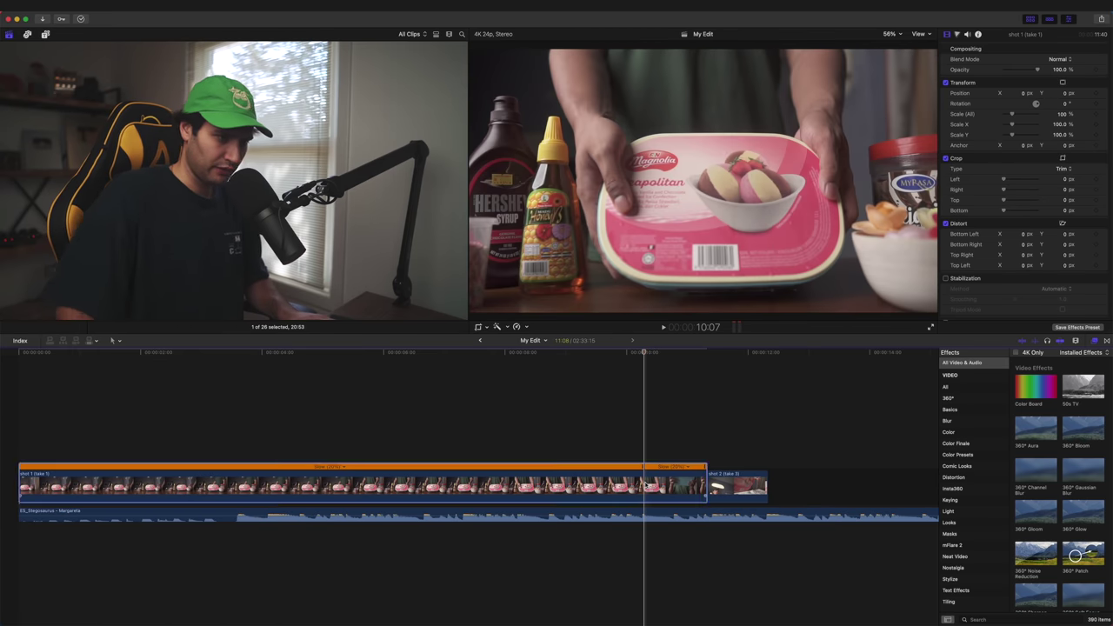
click(693, 468)
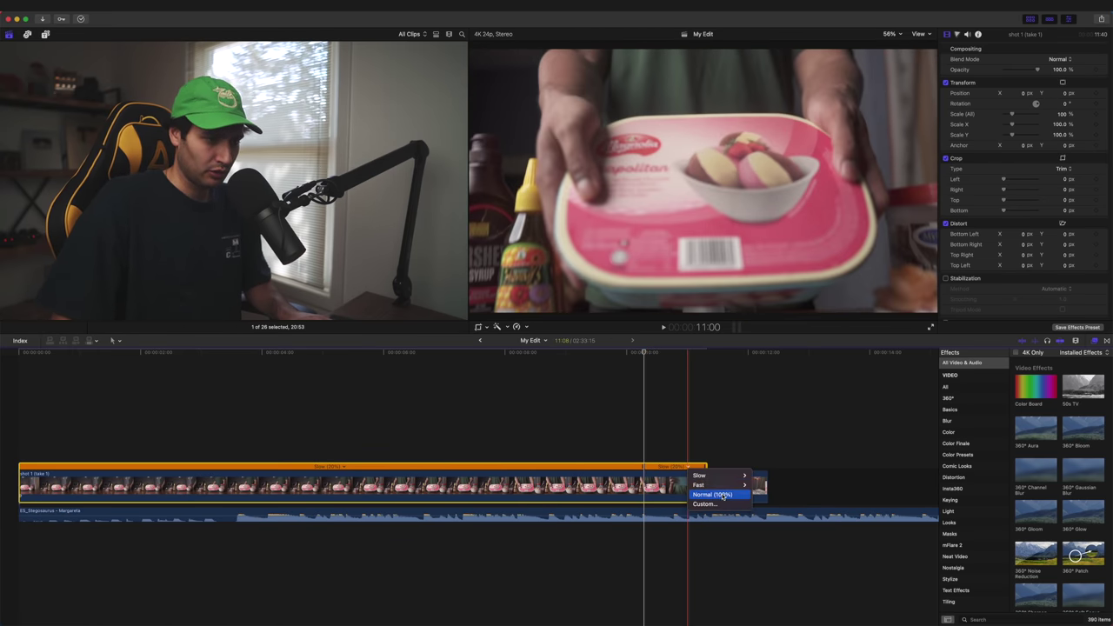
drag(701, 467, 293, 471)
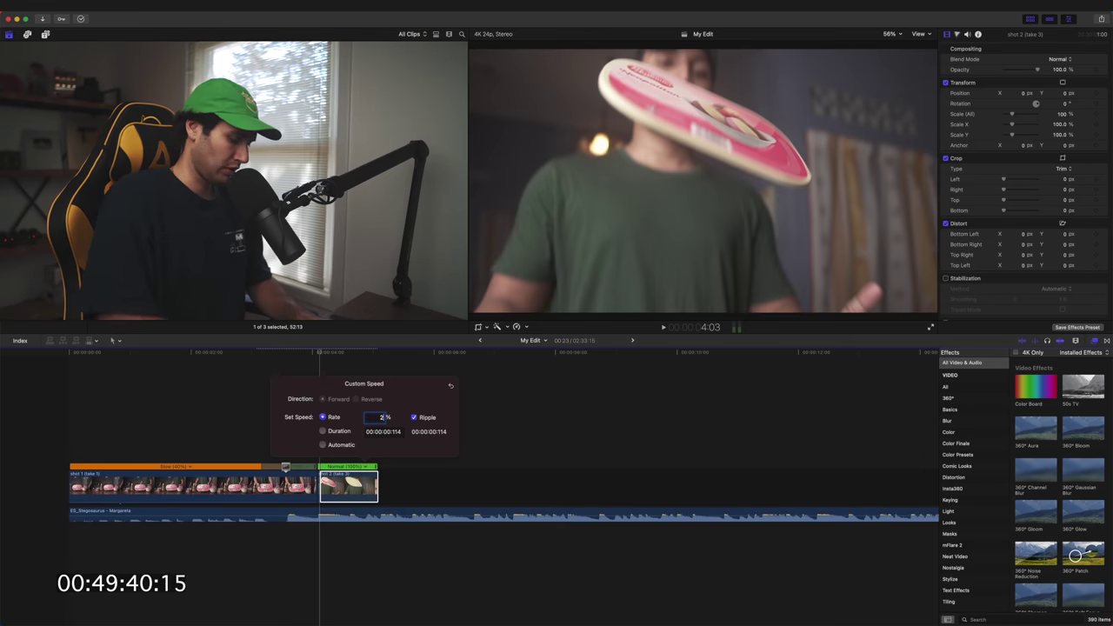
Scale shot 2 to 125%, reposition the ice cream tub in frame, and play the sequence
key(Return)
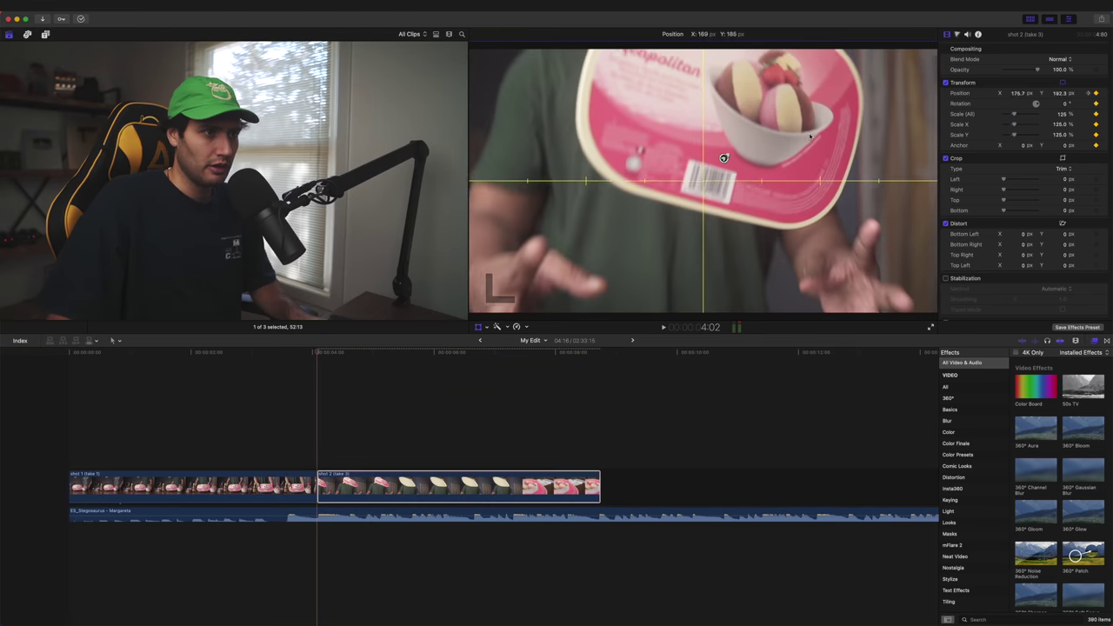
drag(806, 140, 789, 188)
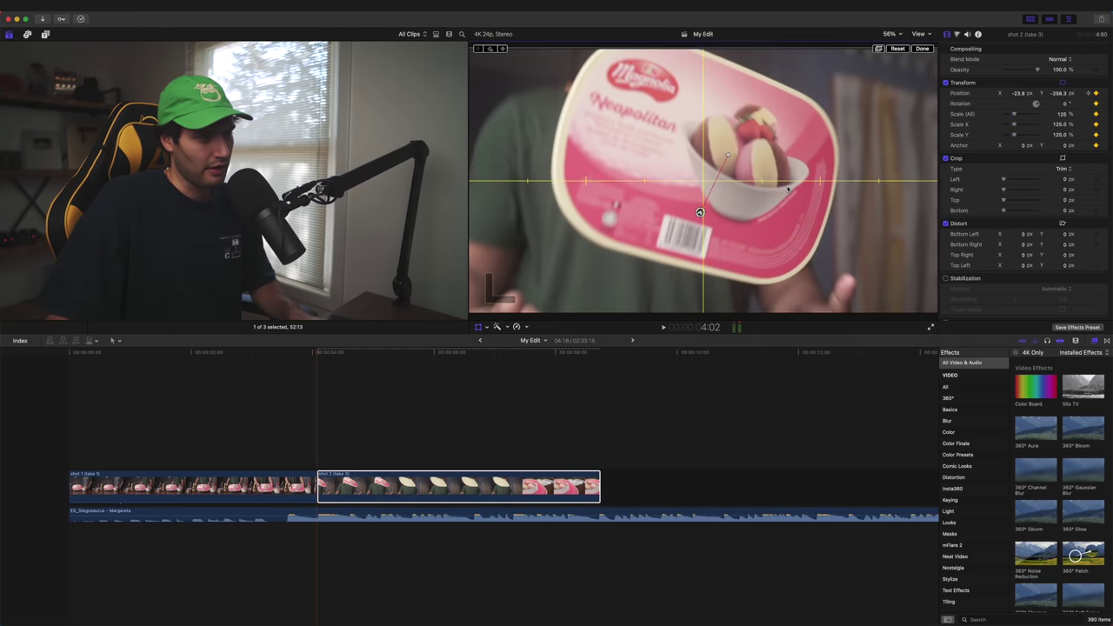
click(244, 452)
key(space)
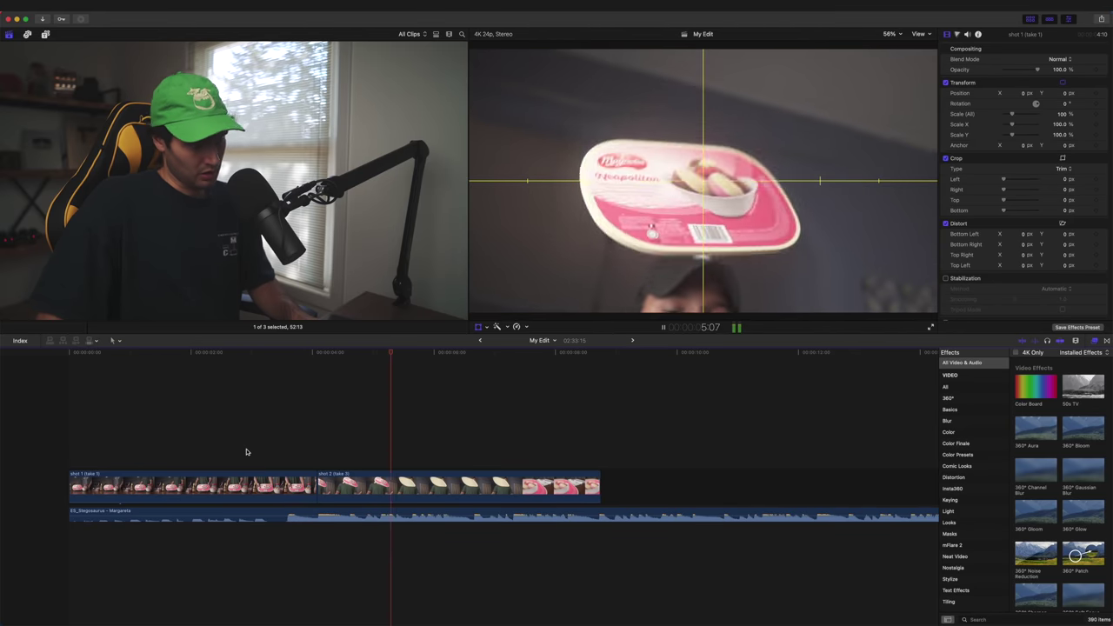
key(space)
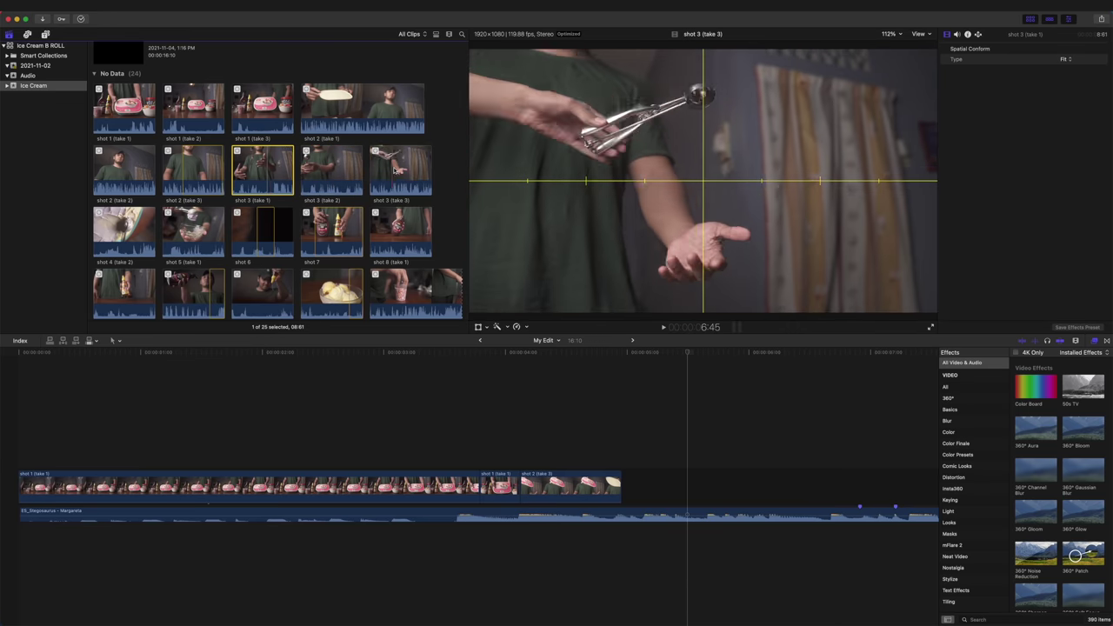
Add a shot 3 take after shot 2, extend it, and reset its Scale (All) to 100%
shift+click(400, 172)
drag(400, 171, 685, 489)
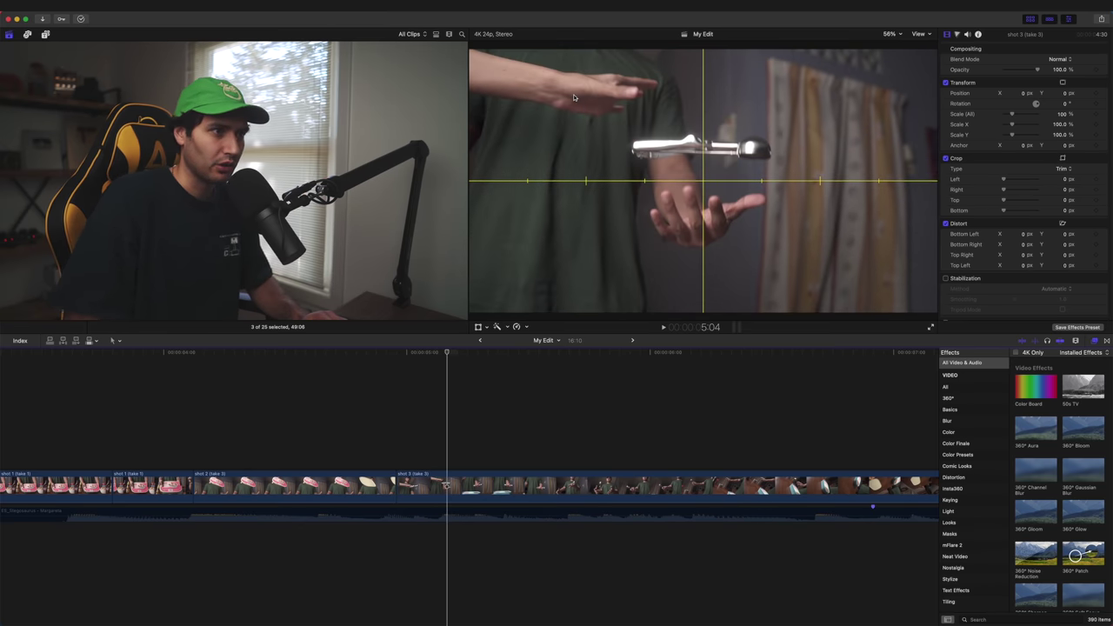
drag(398, 489, 447, 489)
drag(1061, 113, 1092, 114)
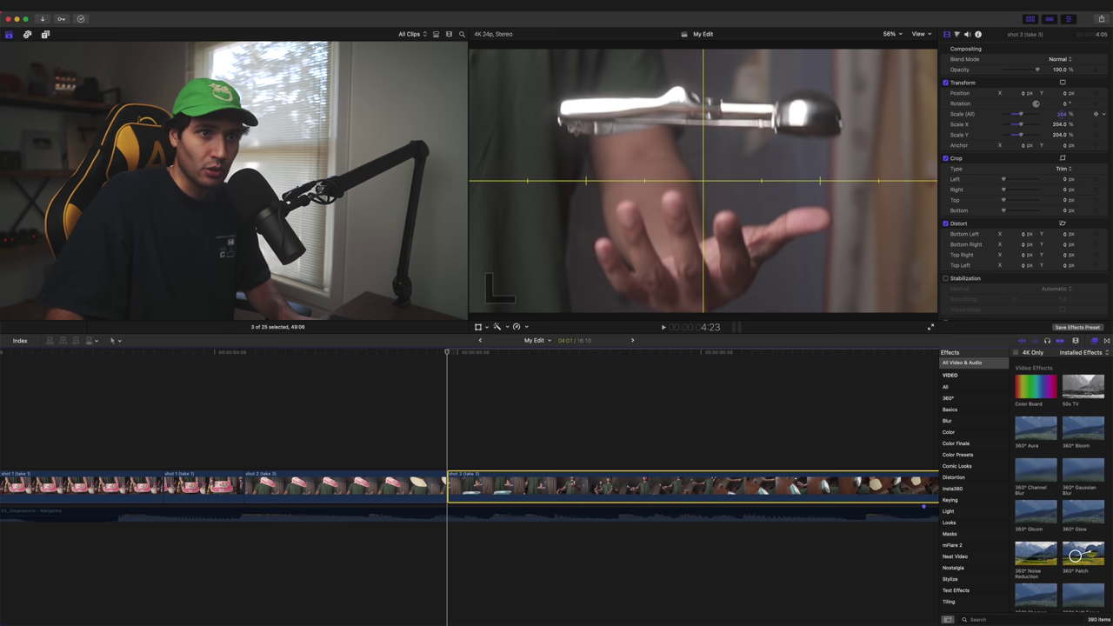
click(1061, 114)
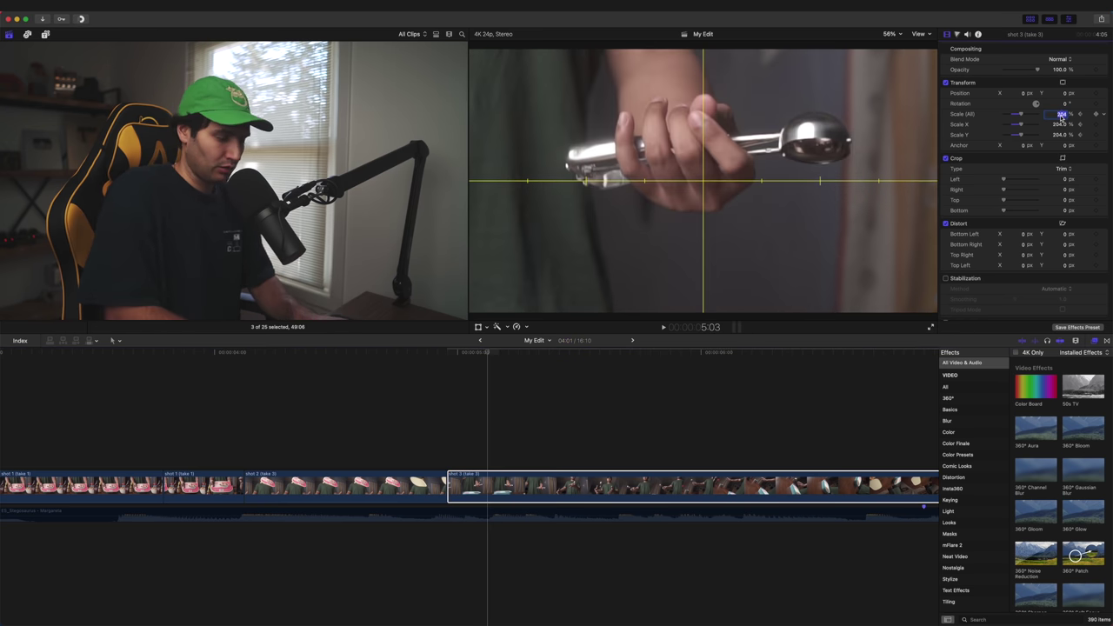
text(100)
key(Return)
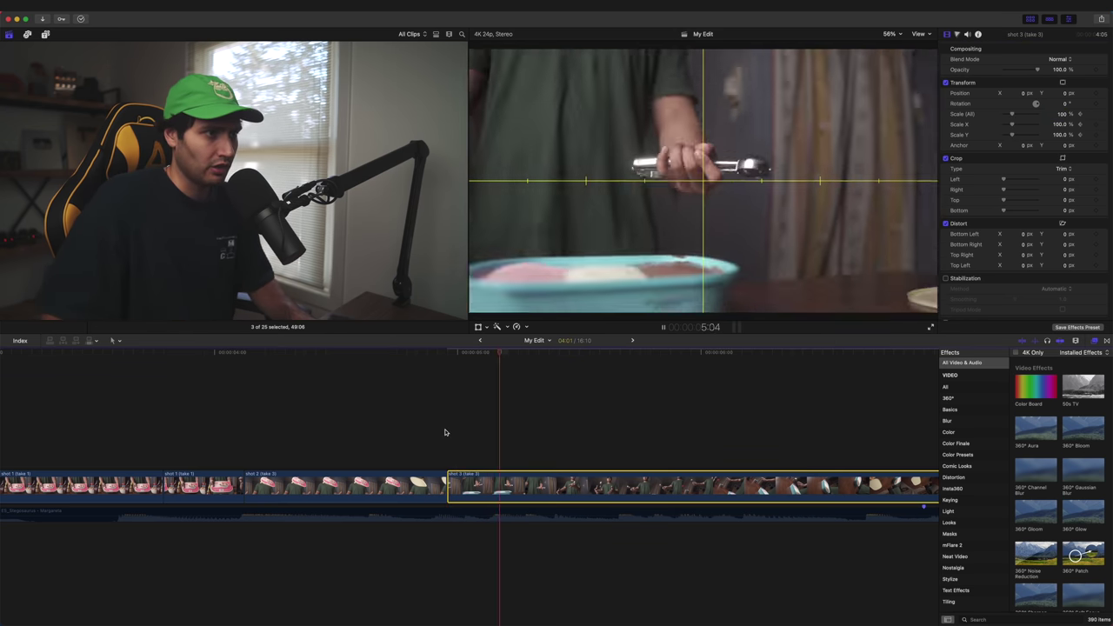
key(space)
key(space)
Give shot 3 a slow-motion Custom Speed, undoing a 20% attempt, and review the playback
key(super+minus)
click(414, 481)
key(super+r)
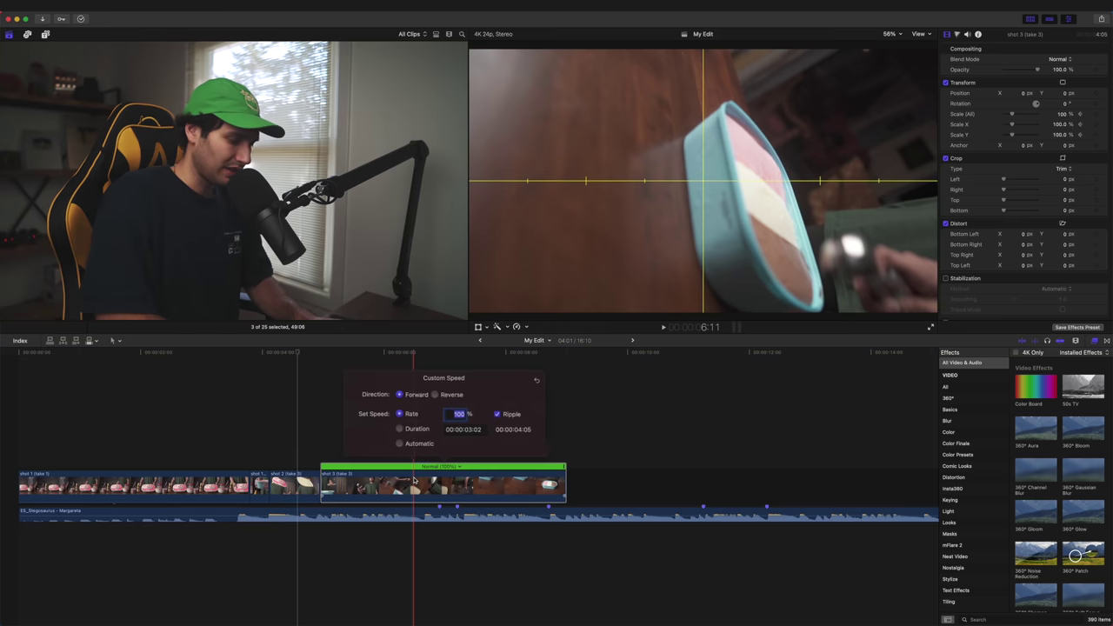
text(80)
key(Return)
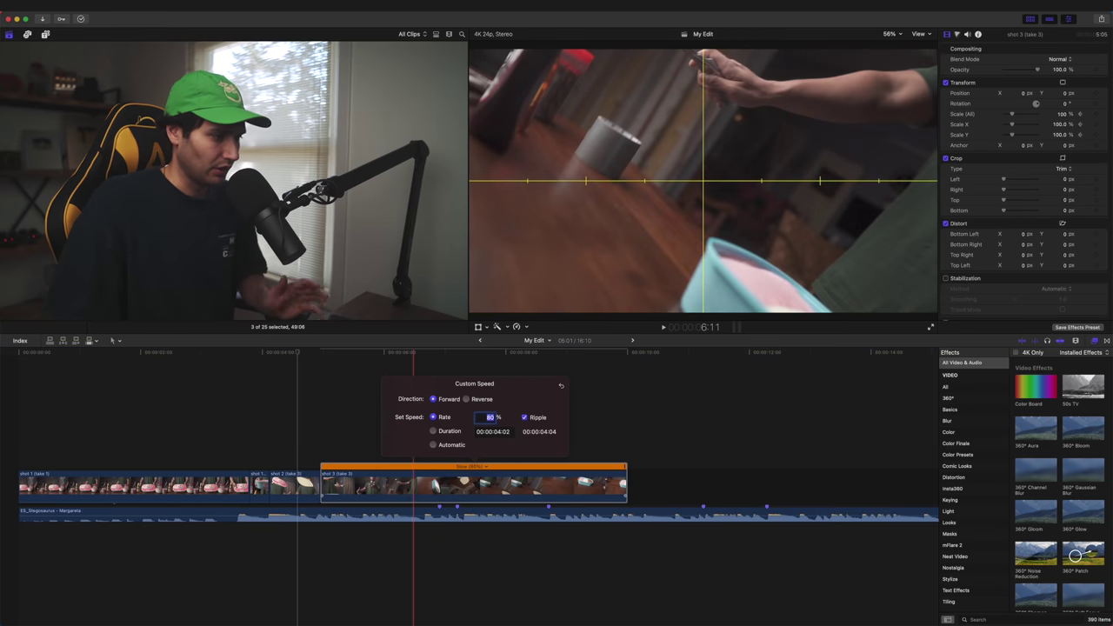
text(20)
key(Return)
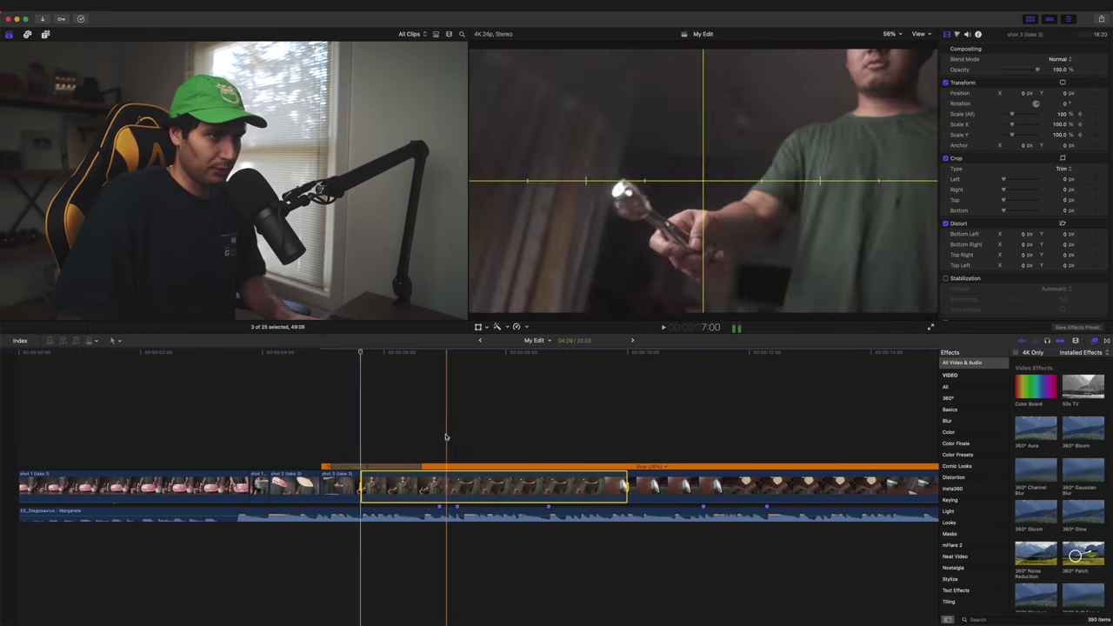
key(super+z)
click(277, 423)
key(space)
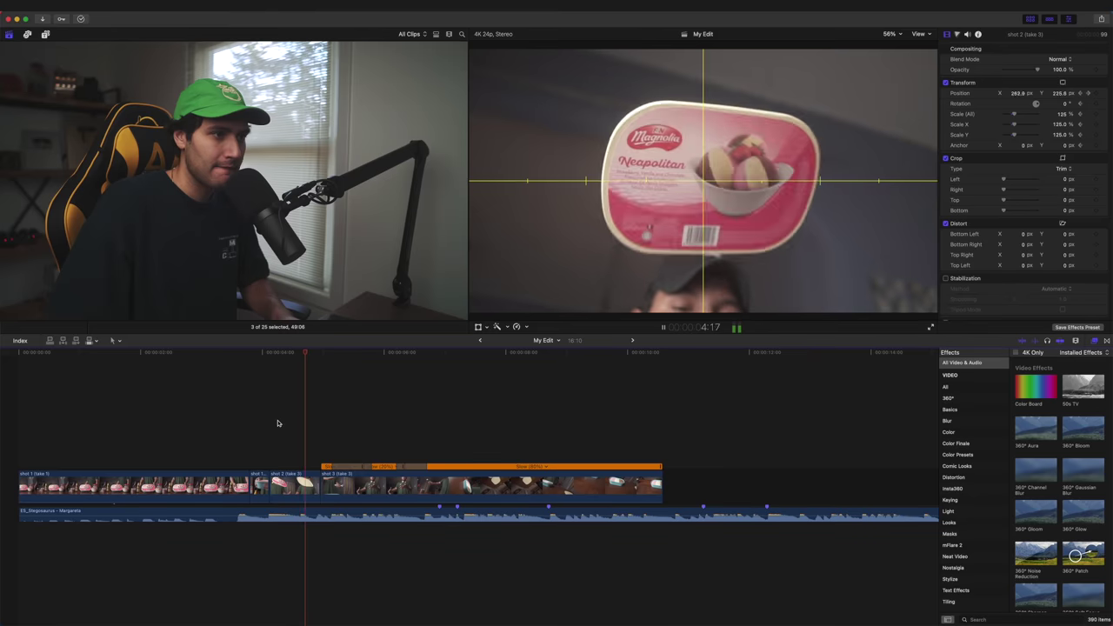
key(space)
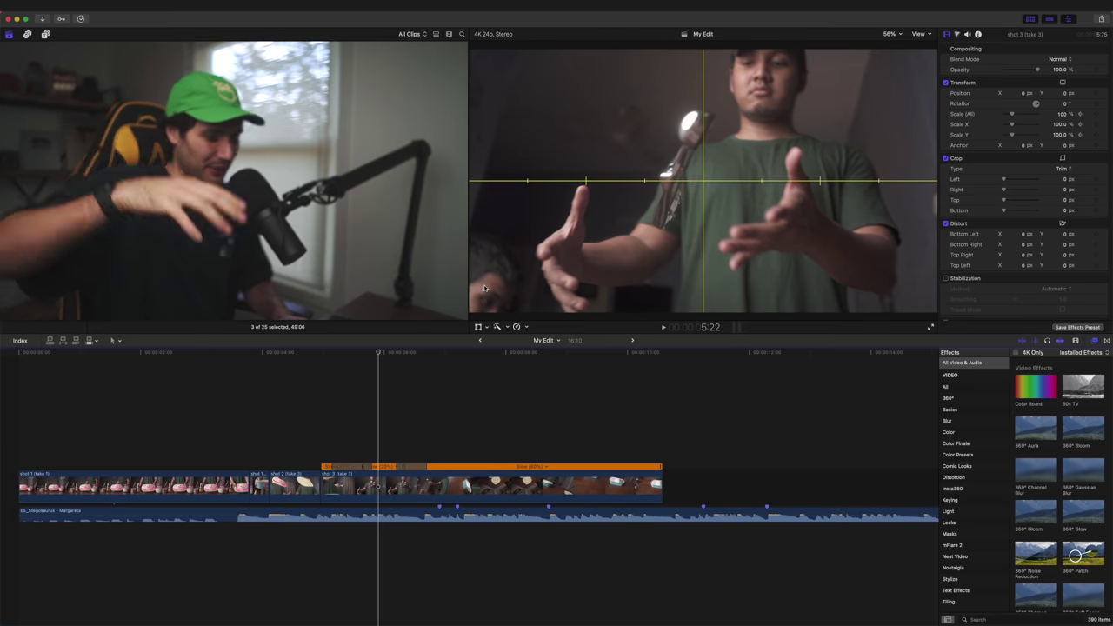
key(space)
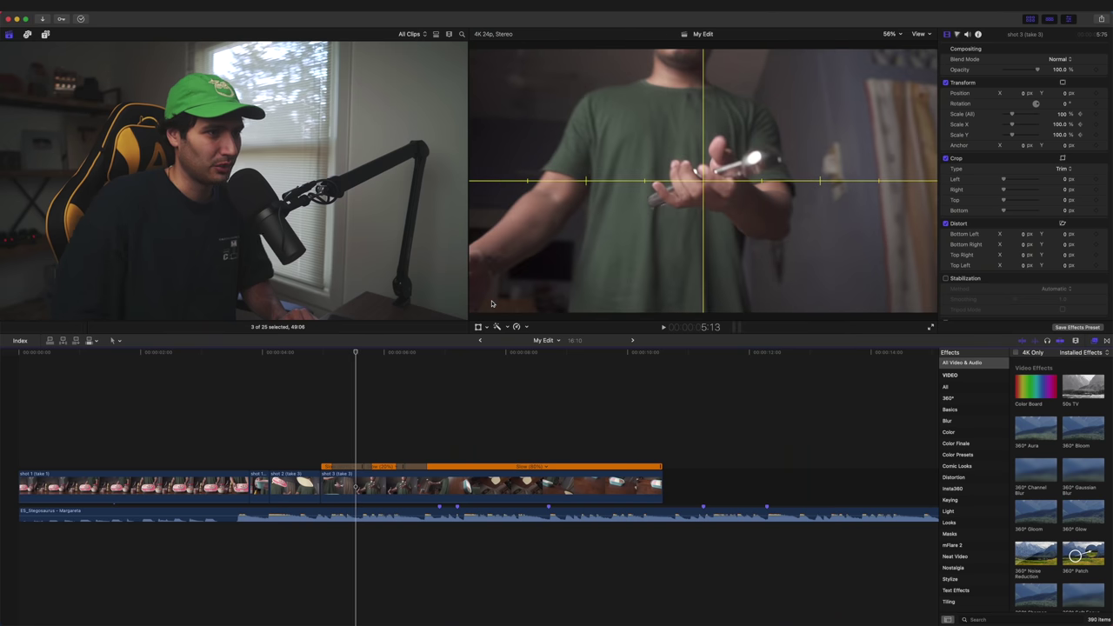
Keyframe shot 3's Scale (All) to push in to about 158%
click(356, 486)
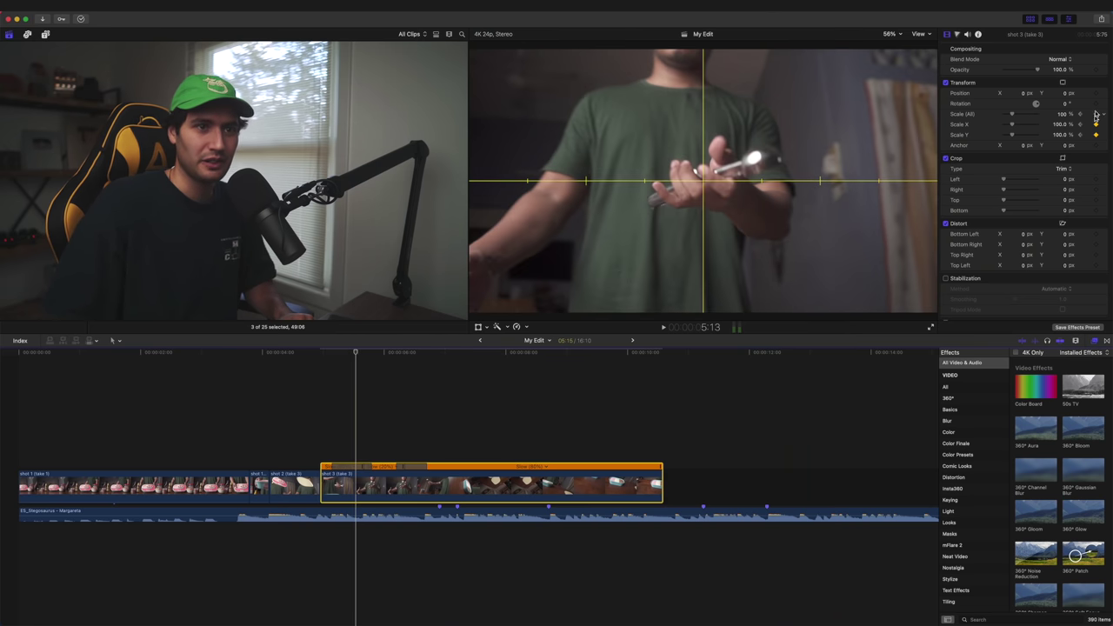
key(space)
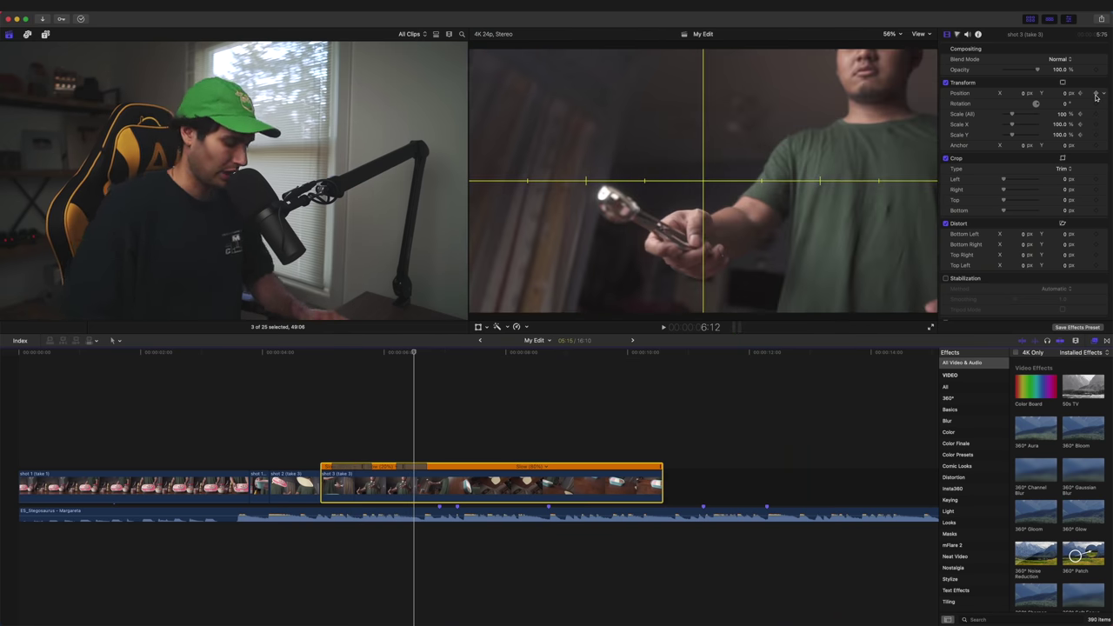
key(Left)
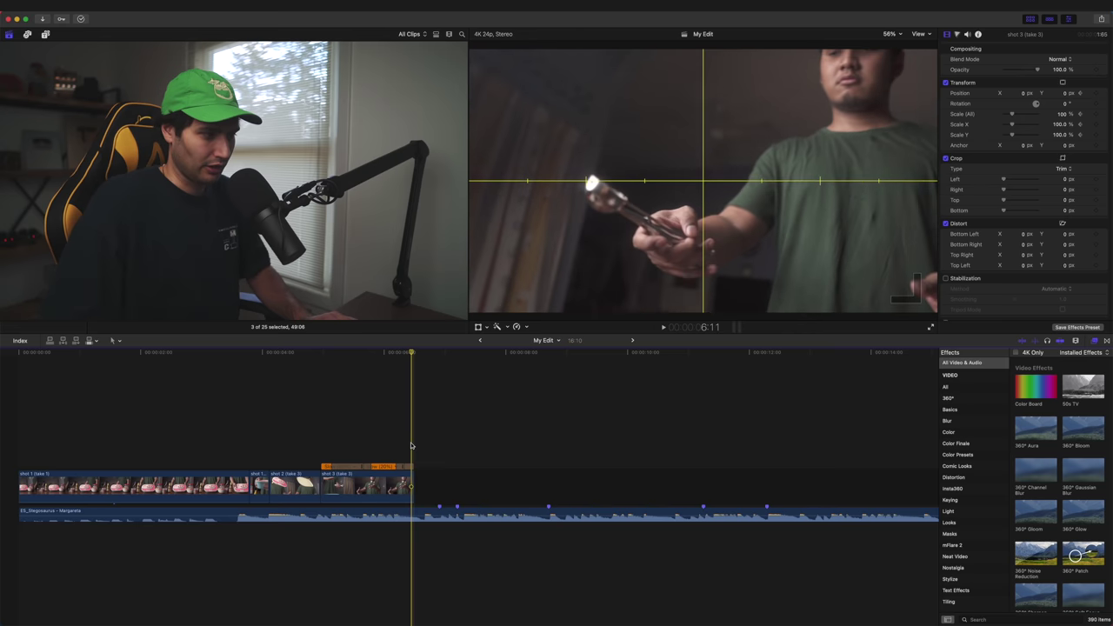
key(super+Left)
drag(1061, 117, 1061, 117)
click(1062, 83)
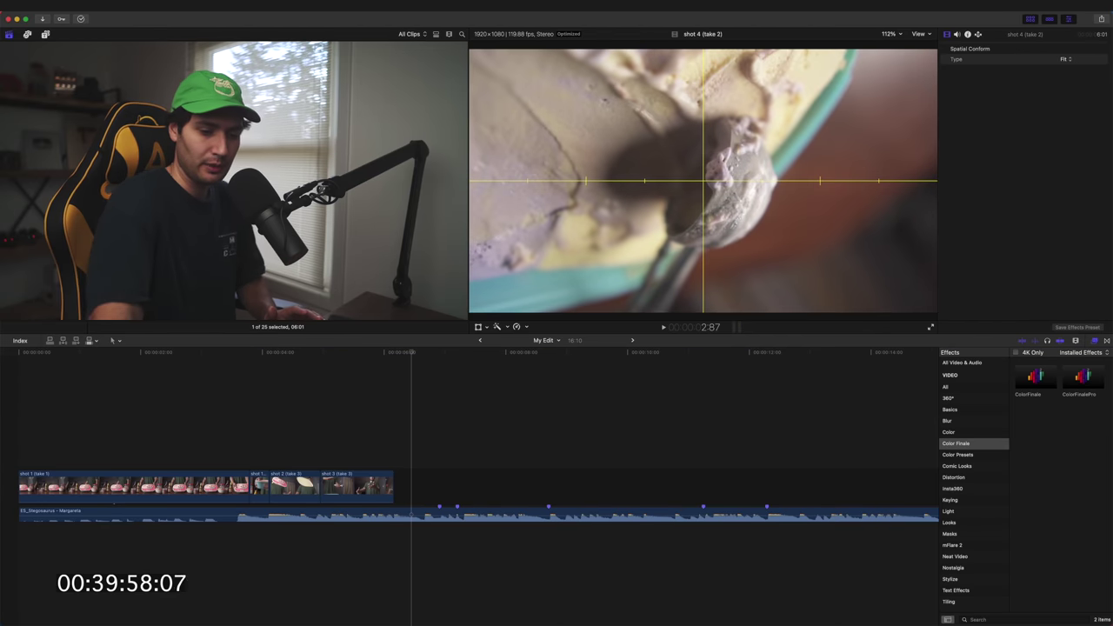
Append shot 4 (take 2), review it, and slow it to 80% speed
key(e)
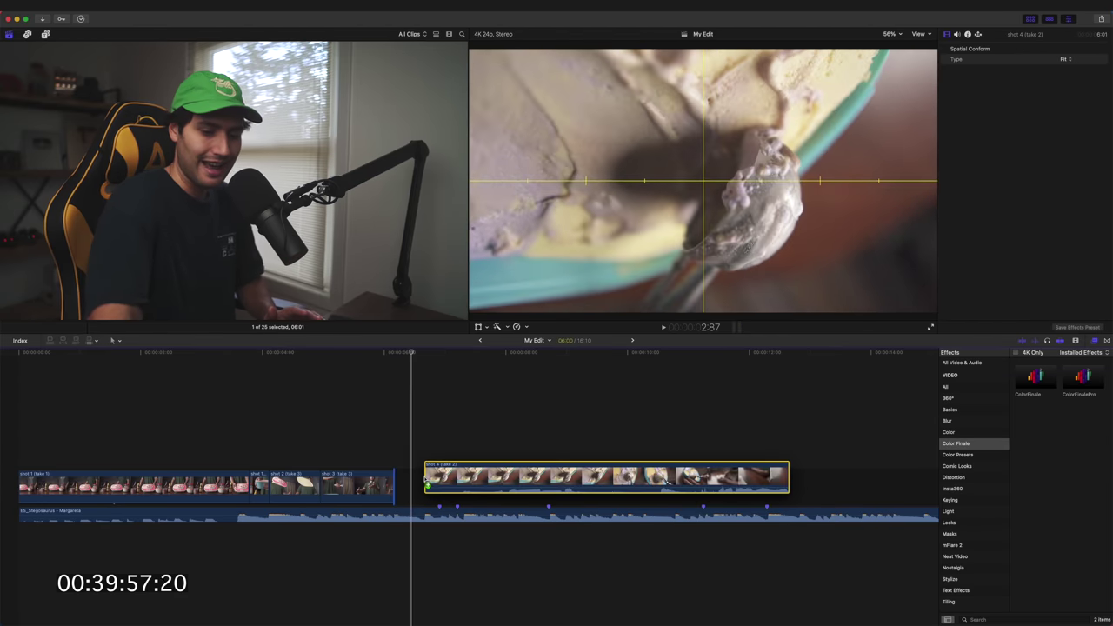
key(space)
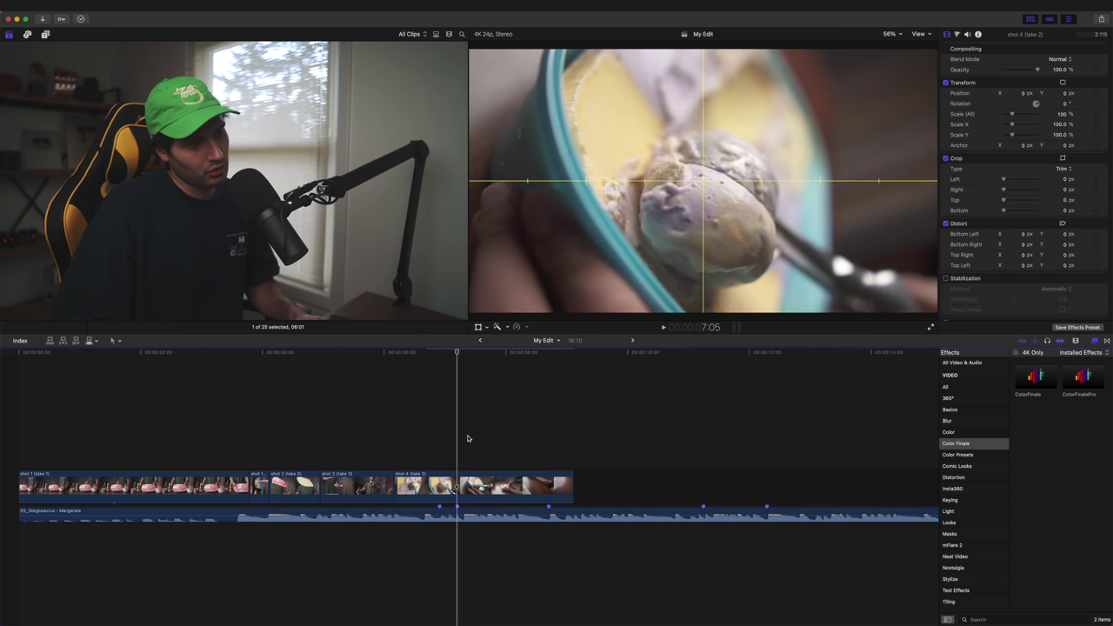
key(j)
key(l)
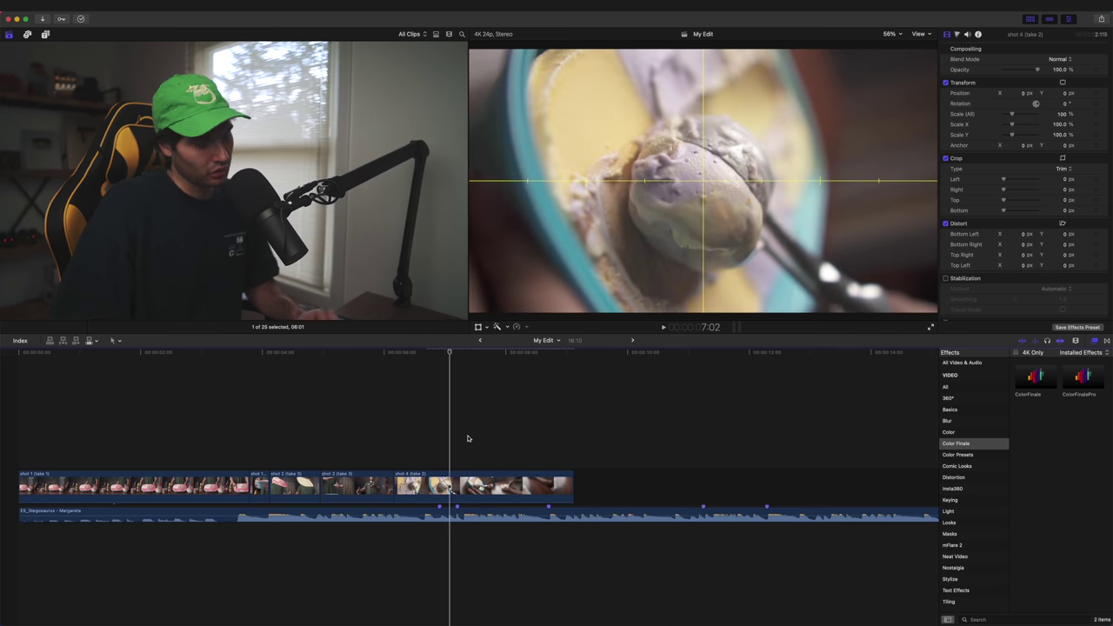
click(461, 487)
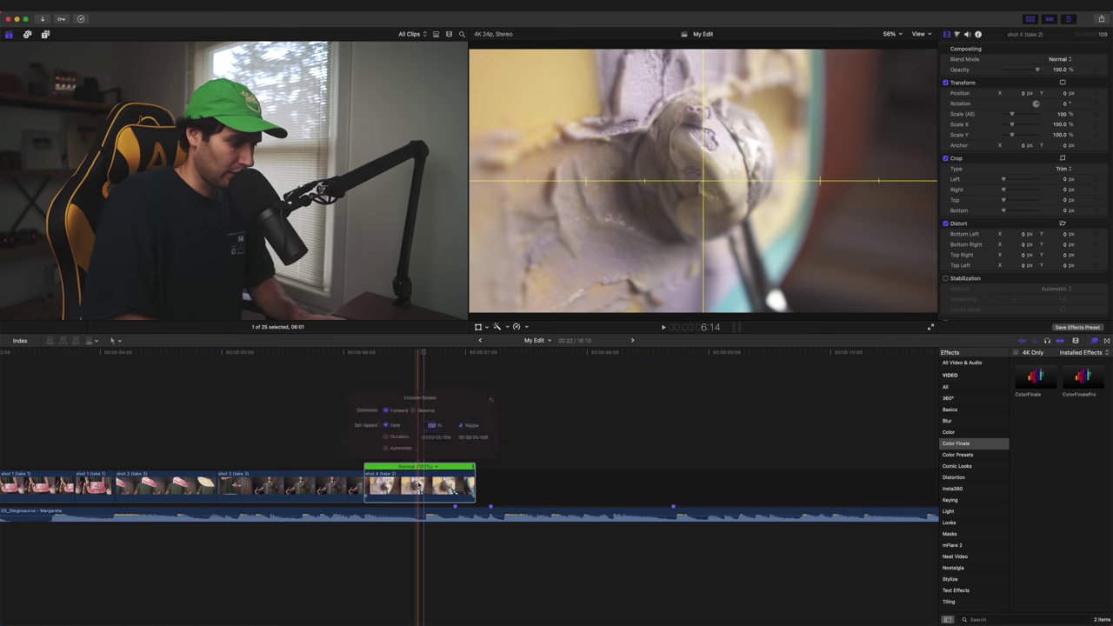
text(80)
key(Return)
key(l)
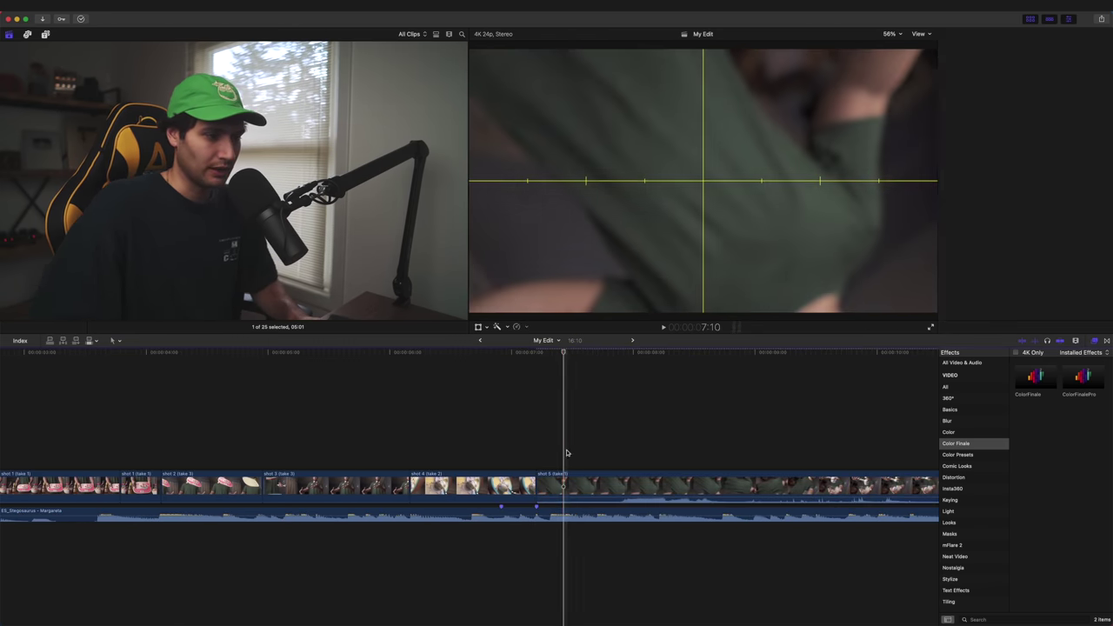
Select shot 5 (take 1) and review it to find its opening frame
click(603, 480)
key(l)
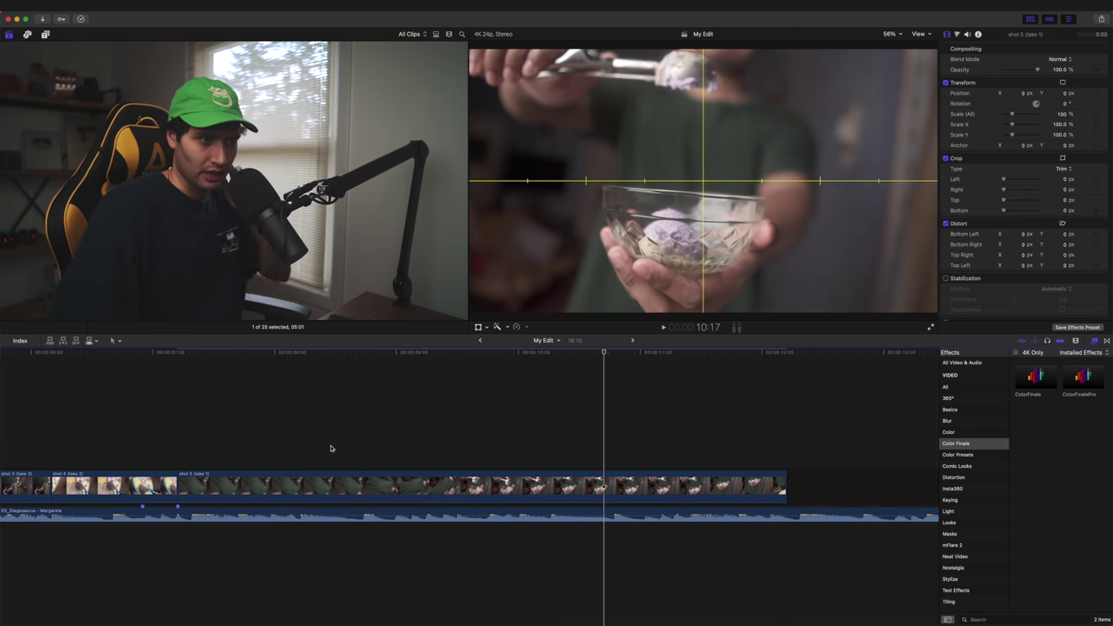
key(j)
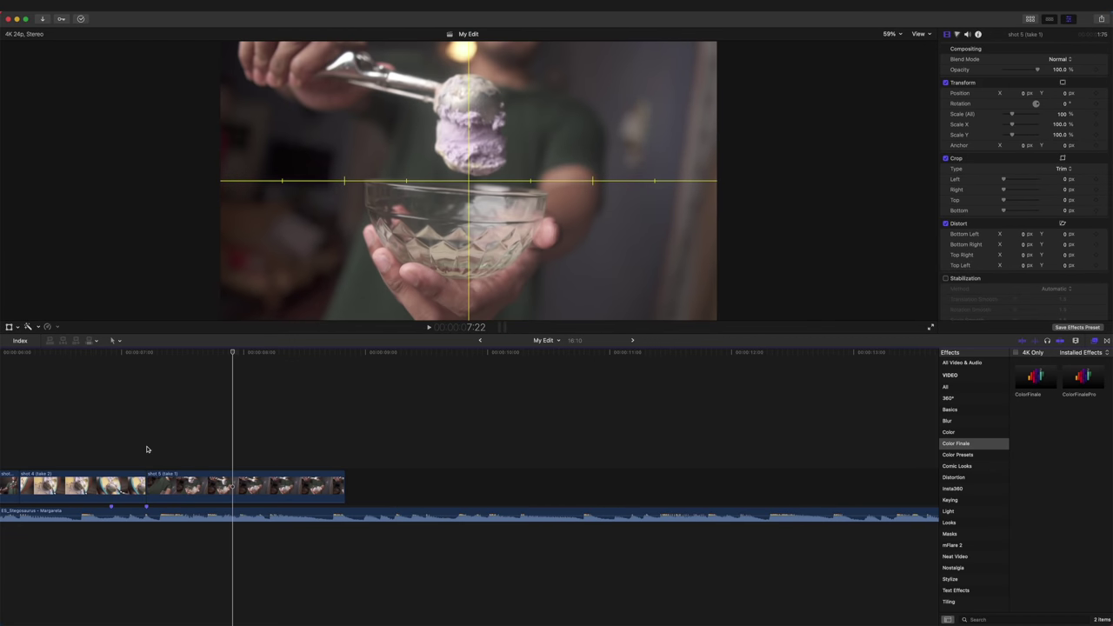
key(Left)
key(Left)
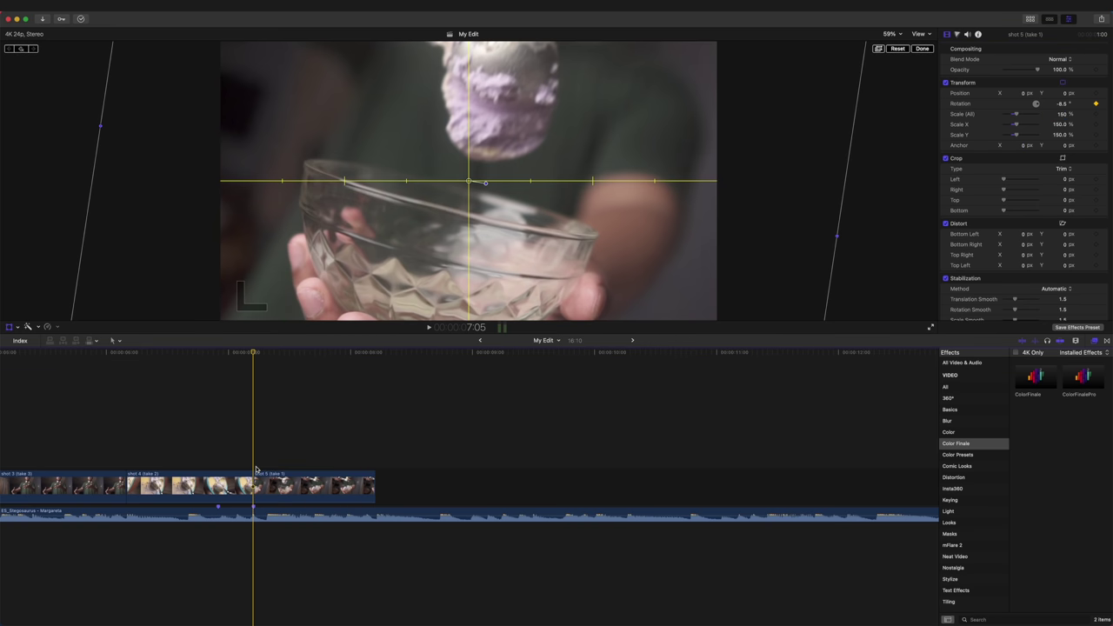
key(space)
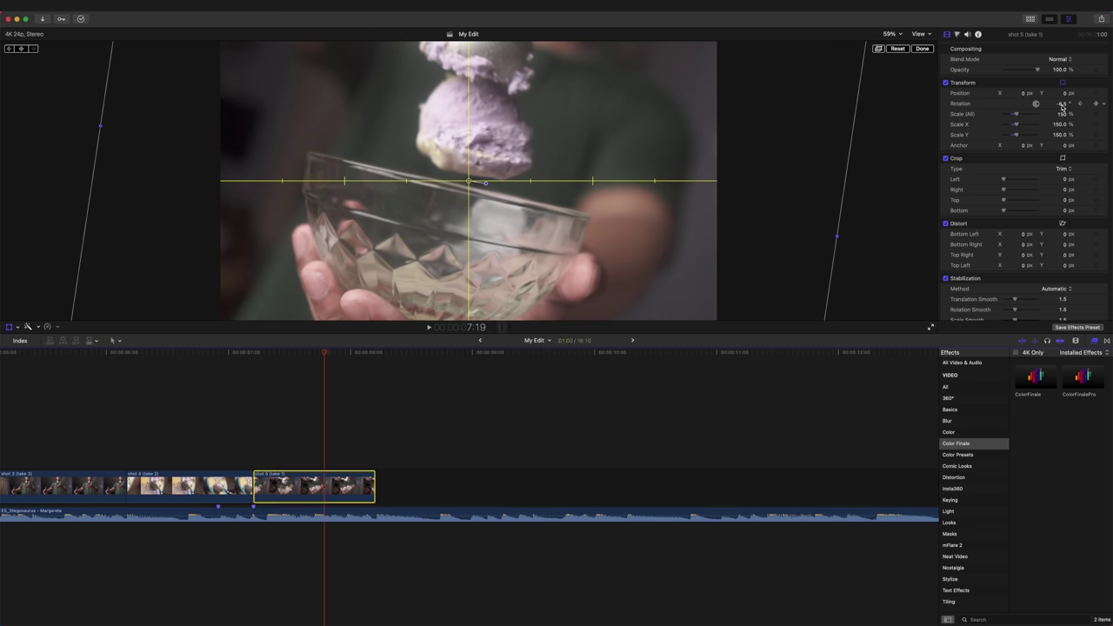
Keyframe shot 5's rotation from -6.5° to 4.0°, set its scale to 150%, and play back
drag(1062, 105, 1091, 106)
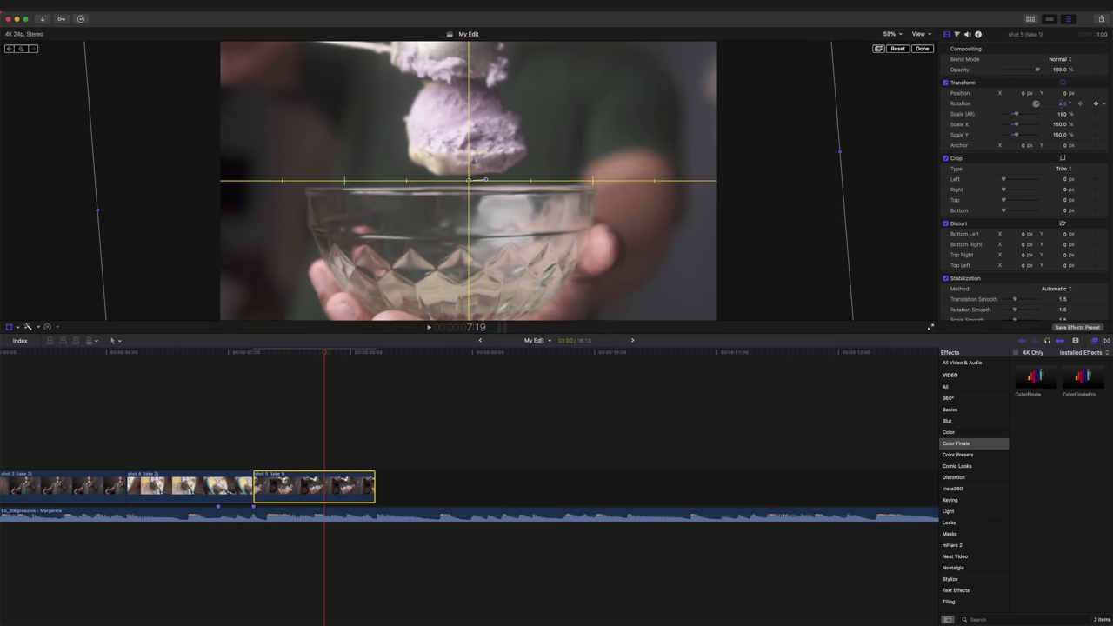
click(1080, 103)
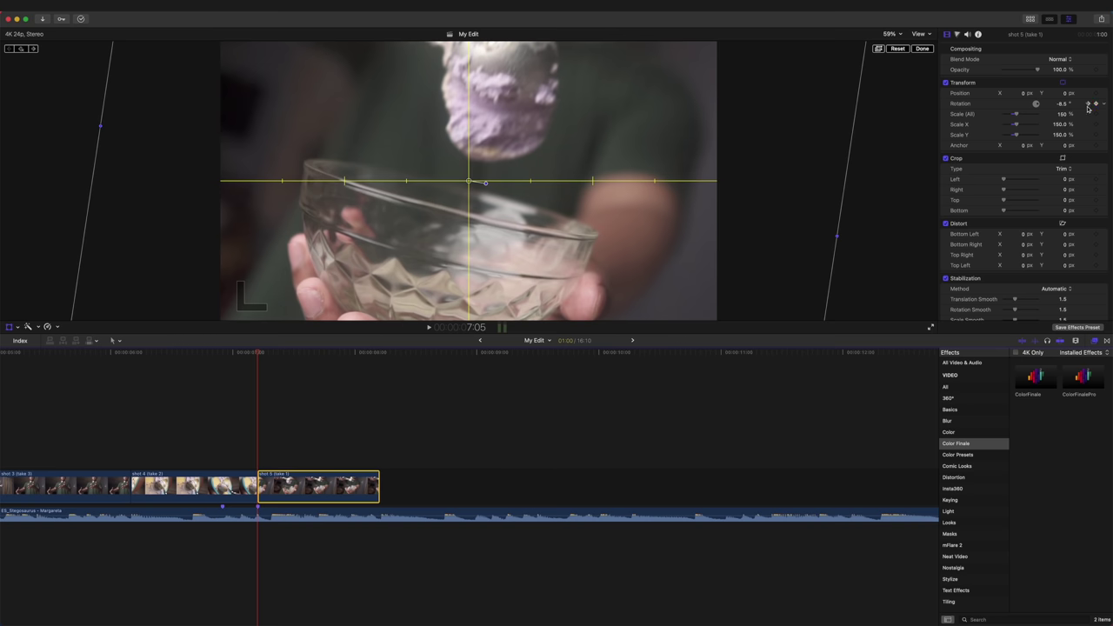
key(space)
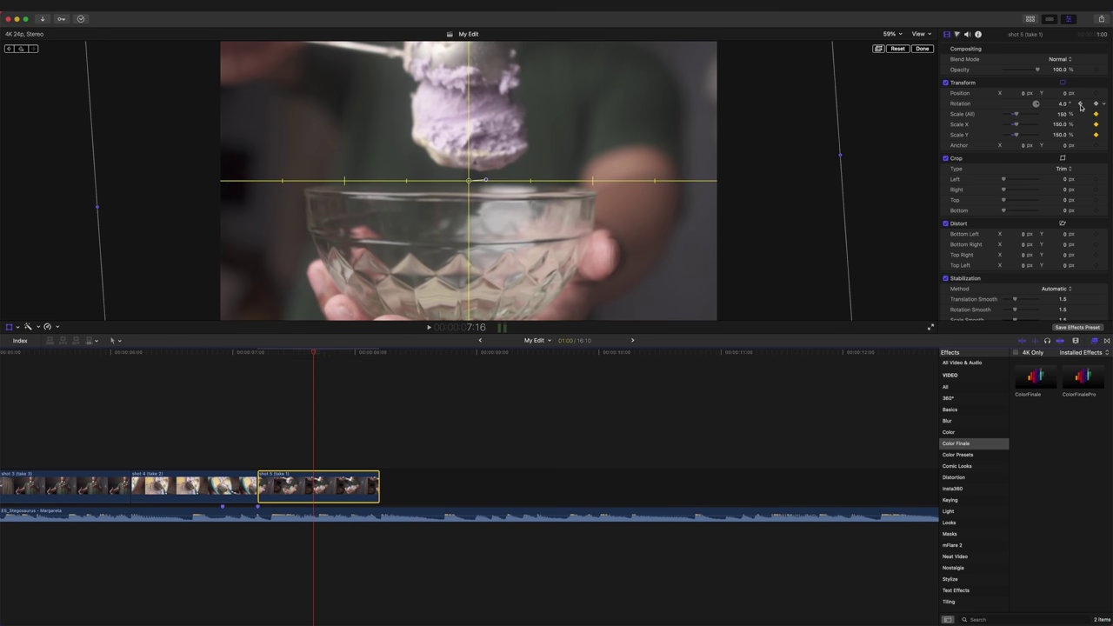
click(1080, 104)
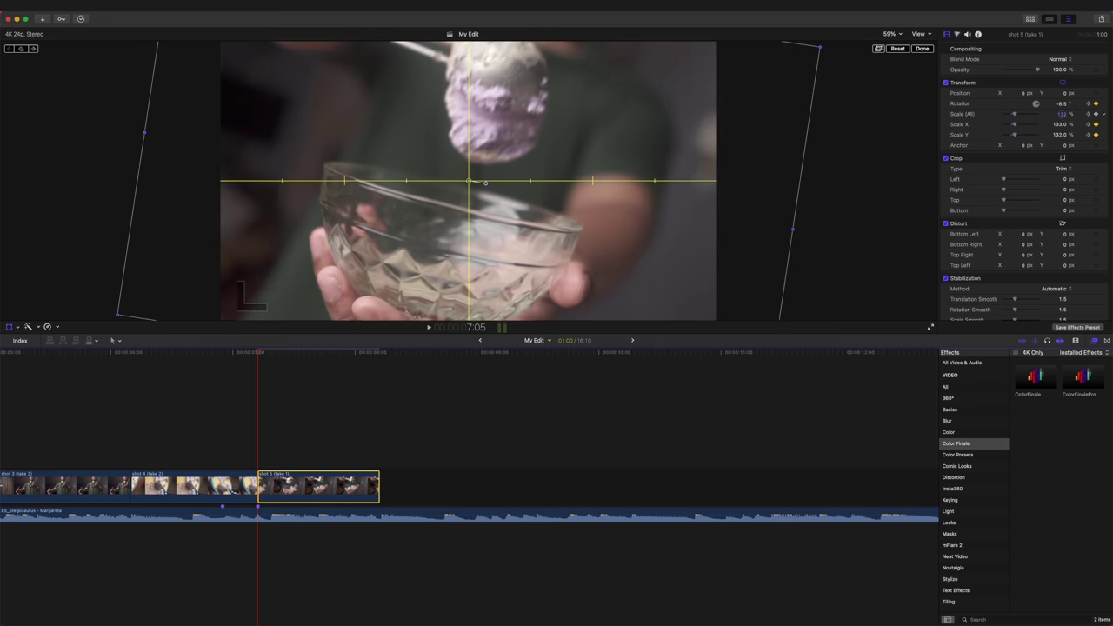
key(Return)
click(224, 445)
key(space)
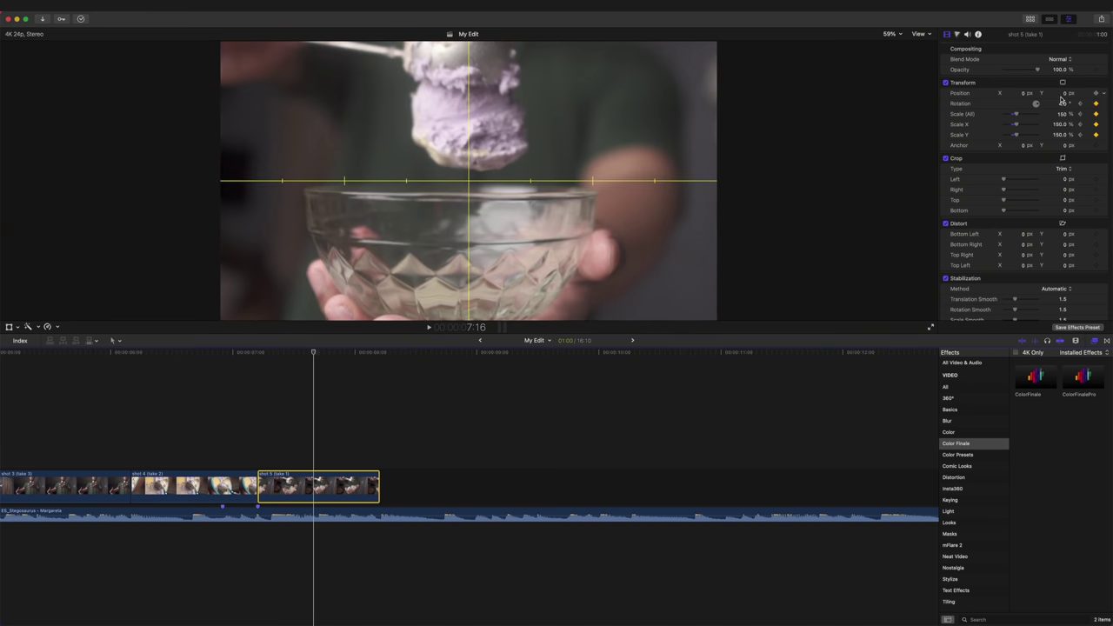
click(379, 353)
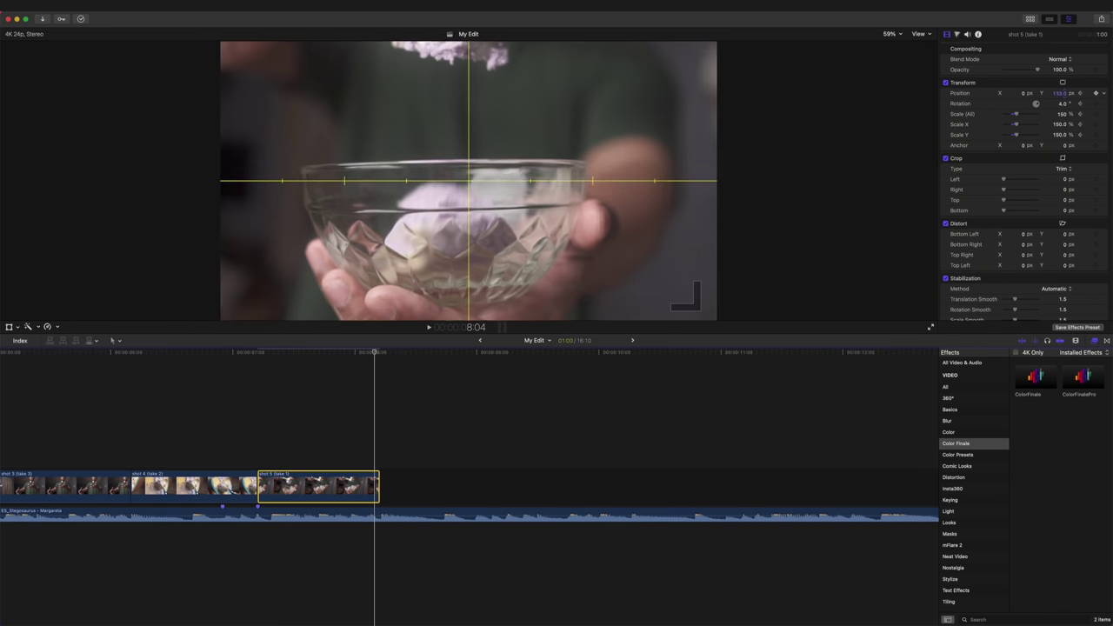
click(210, 440)
key(space)
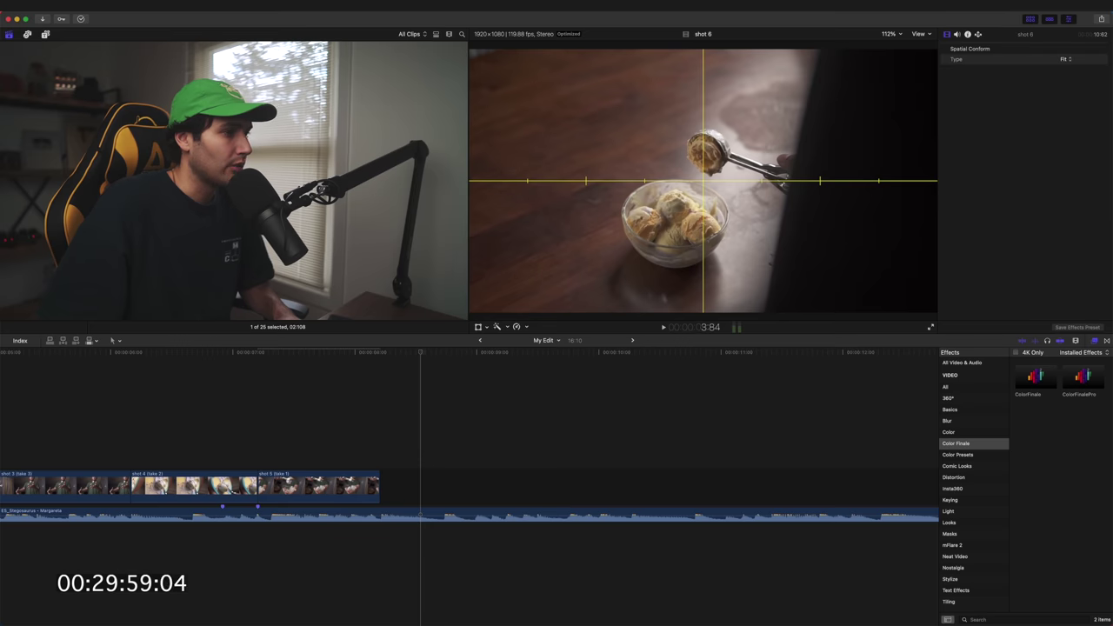
drag(348, 261, 476, 444)
key(space)
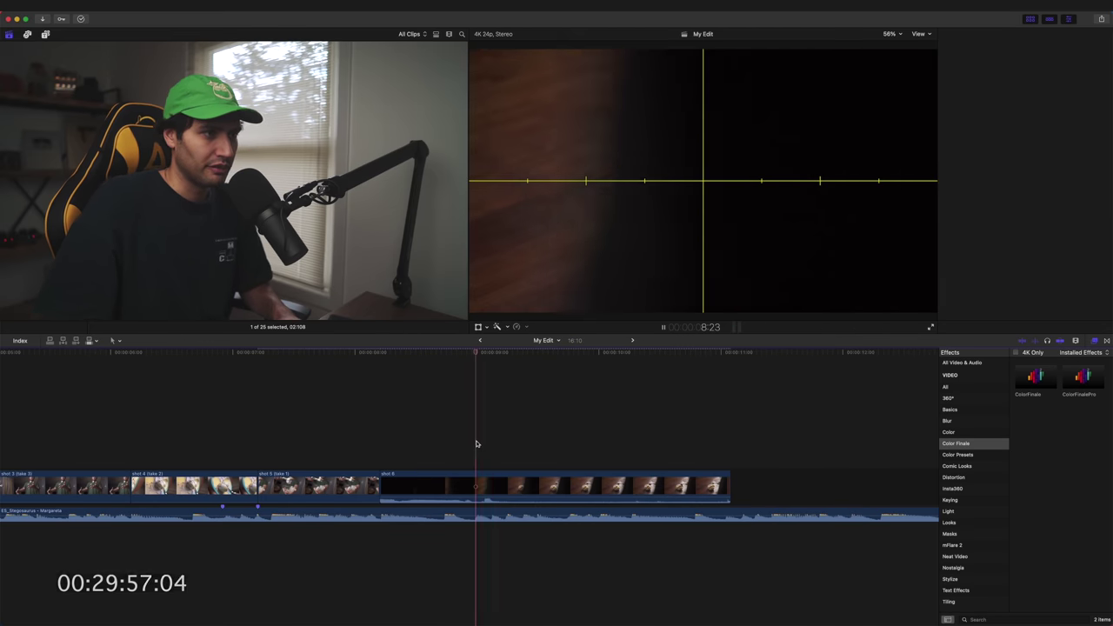
key(space)
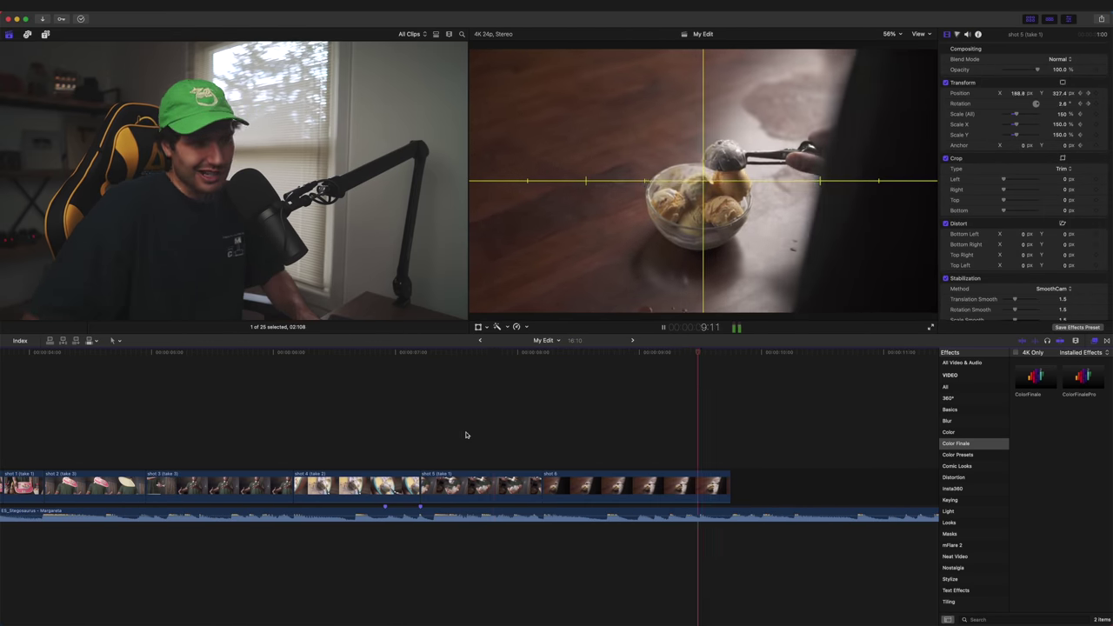
click(584, 487)
key(Delete)
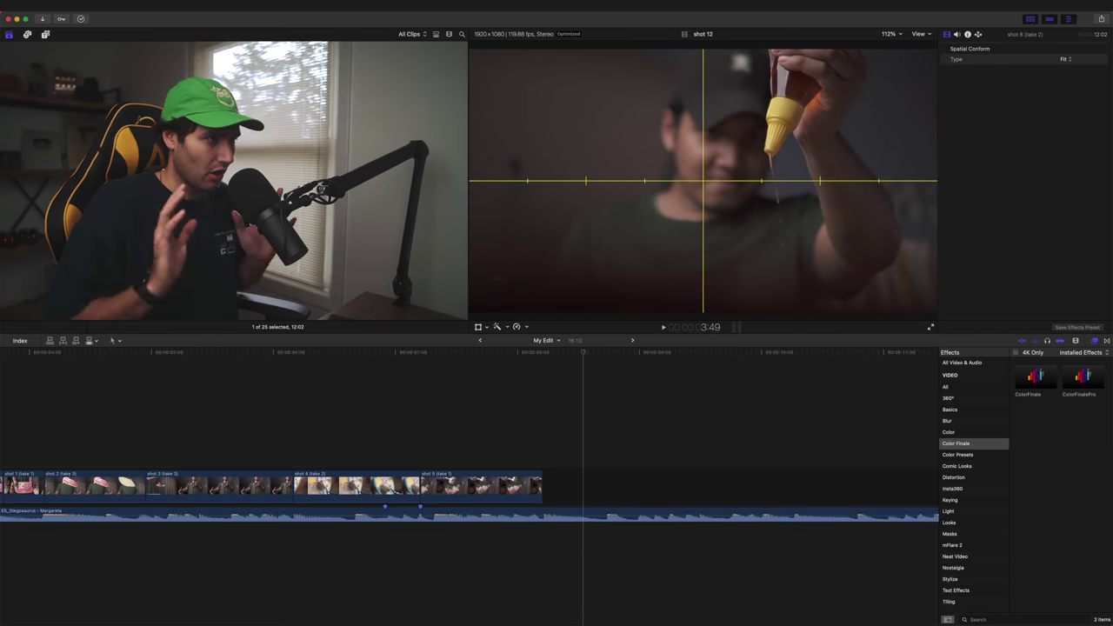
Append shot 7 and shot 13 to the end of the edit and review the sequence
key(e)
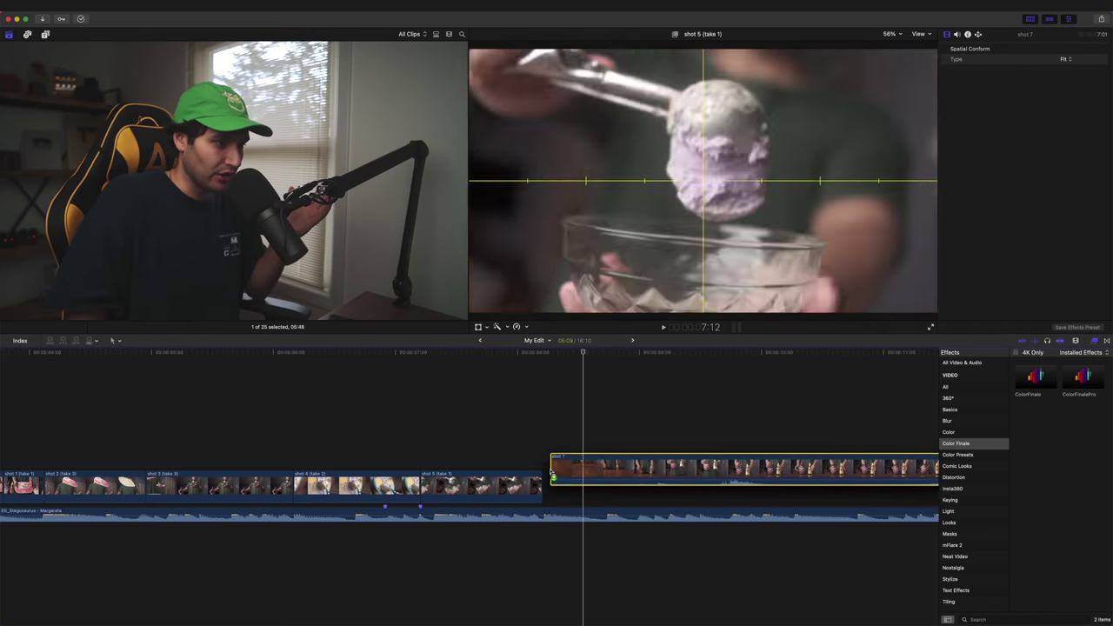
click(753, 448)
key(Down)
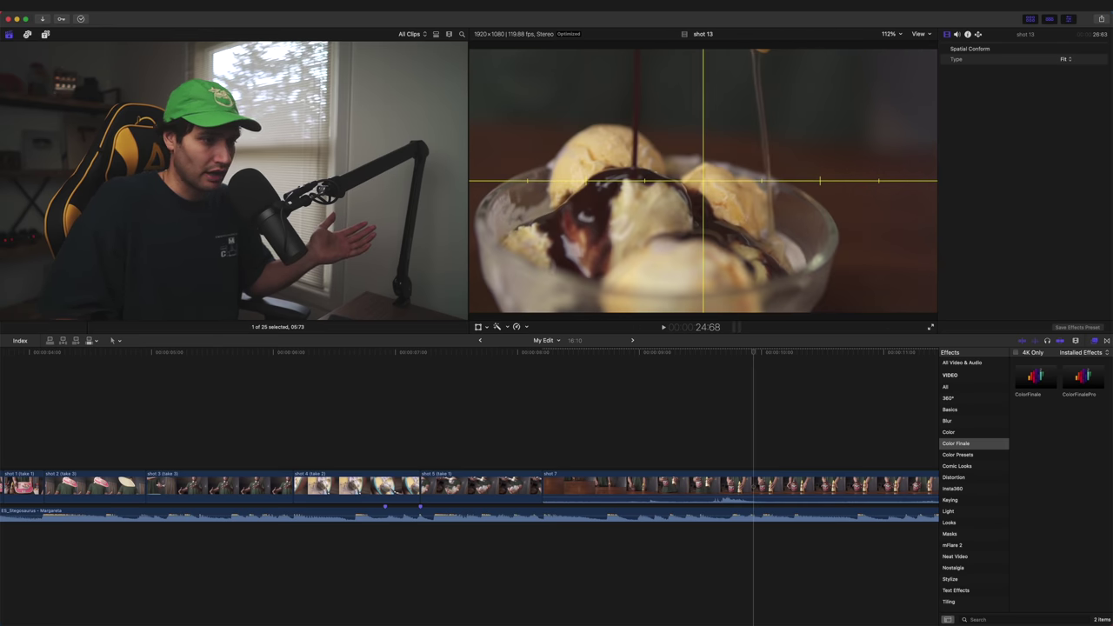
key(e)
key(shift+z)
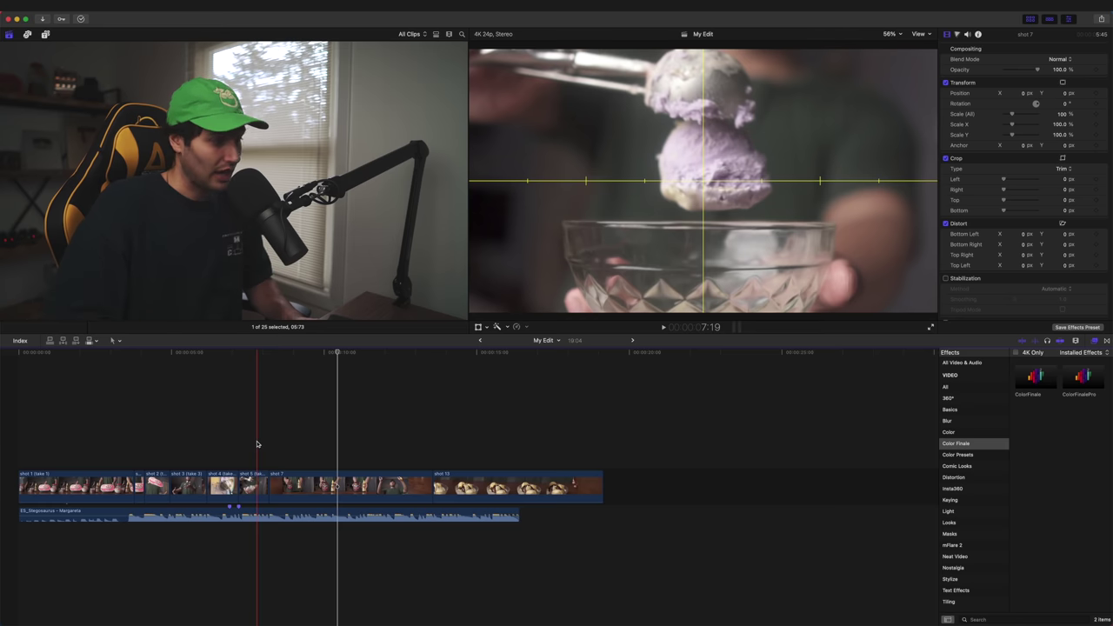
click(257, 444)
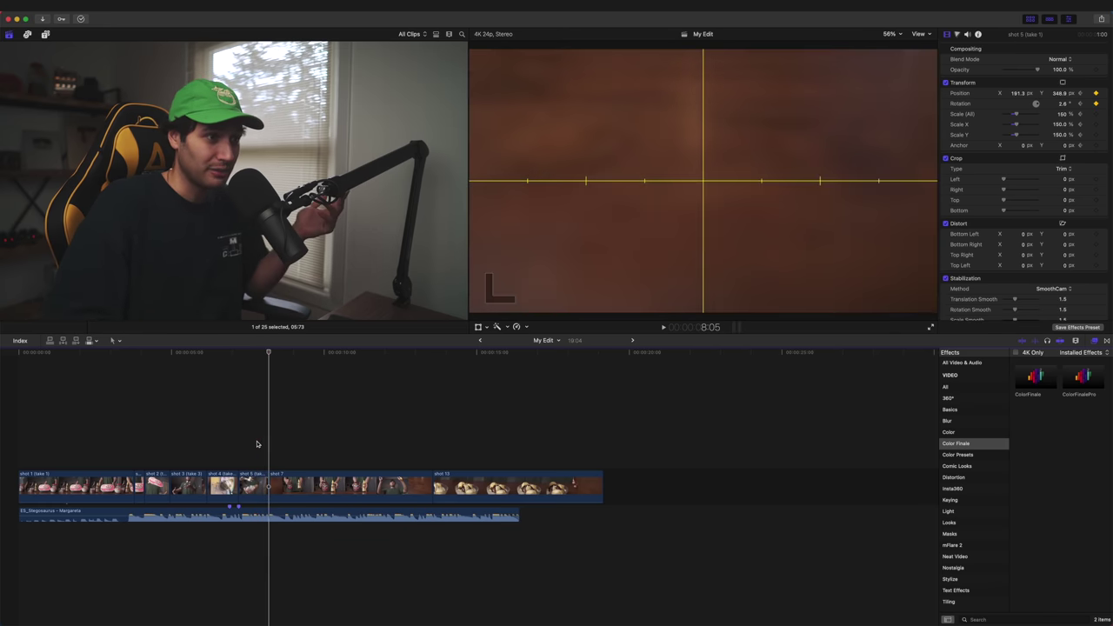
click(256, 444)
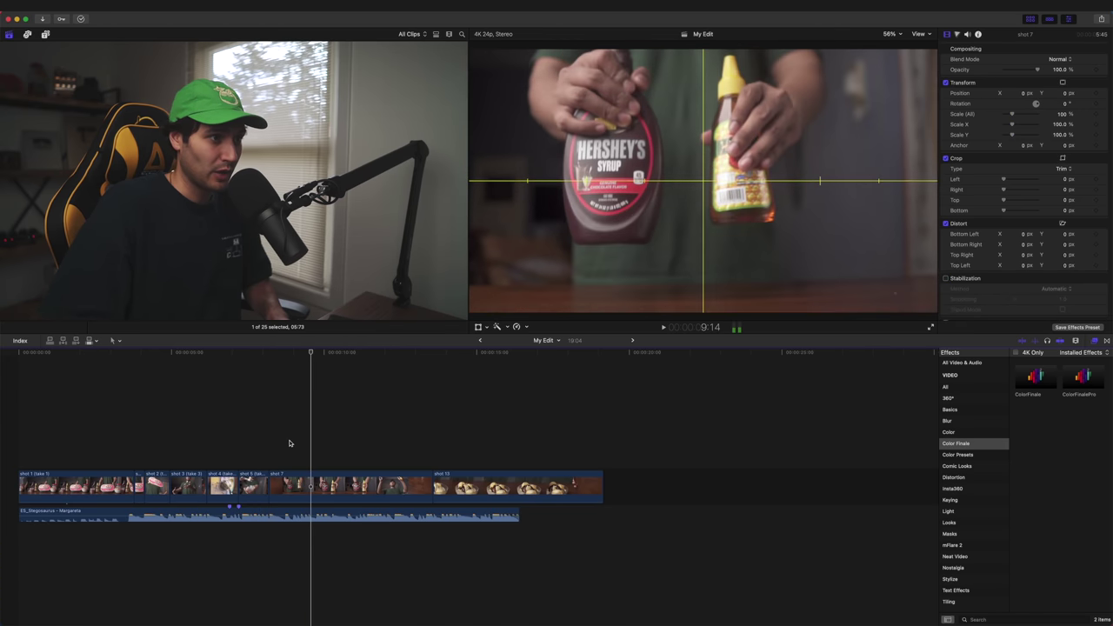
key(space)
key(Left)
key(Left)
key(Left)
key(Left)
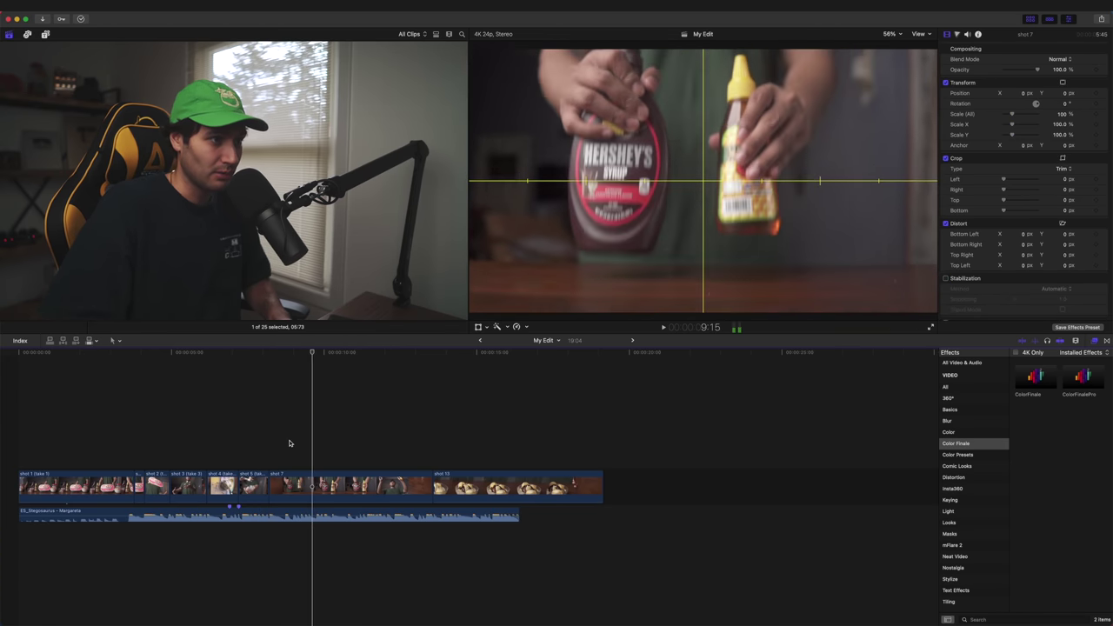
key(Right)
key(Right)
key(Right)
Delete the unwanted start of shot 7, slow it to 40% speed, and play it back
click(291, 485)
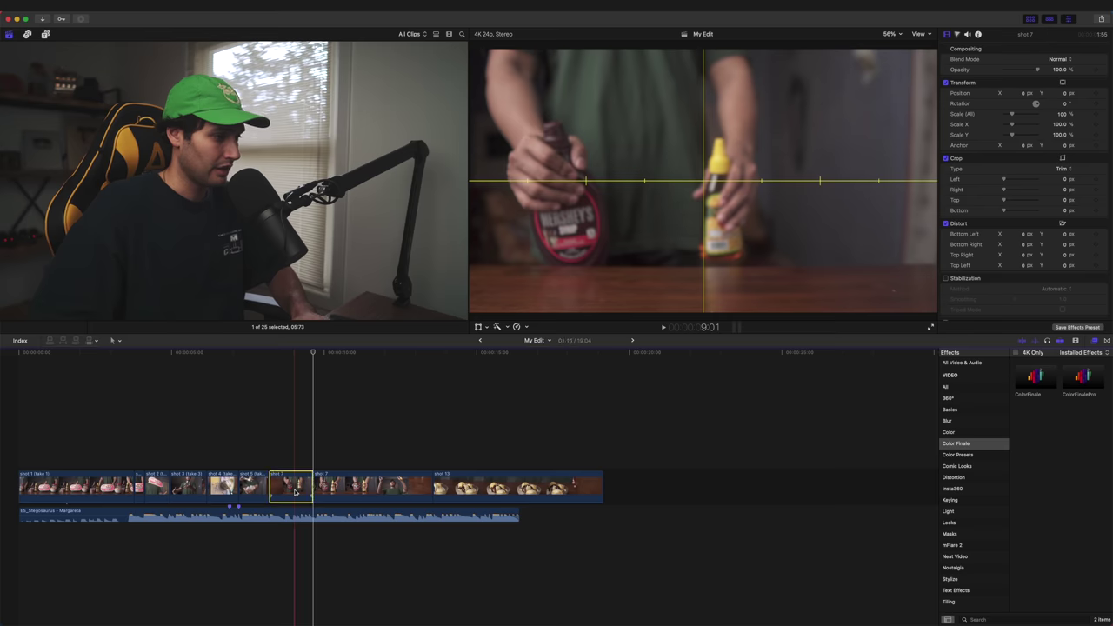
key(Delete)
key(ctrl+alt+r)
text(40)
key(Return)
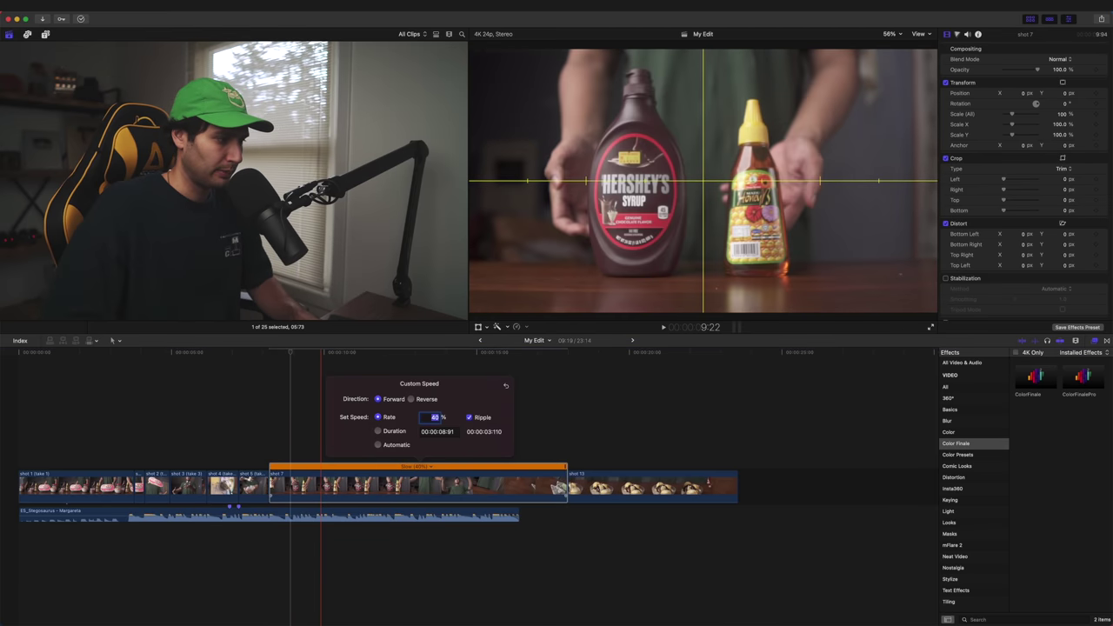
click(196, 437)
key(super+equal)
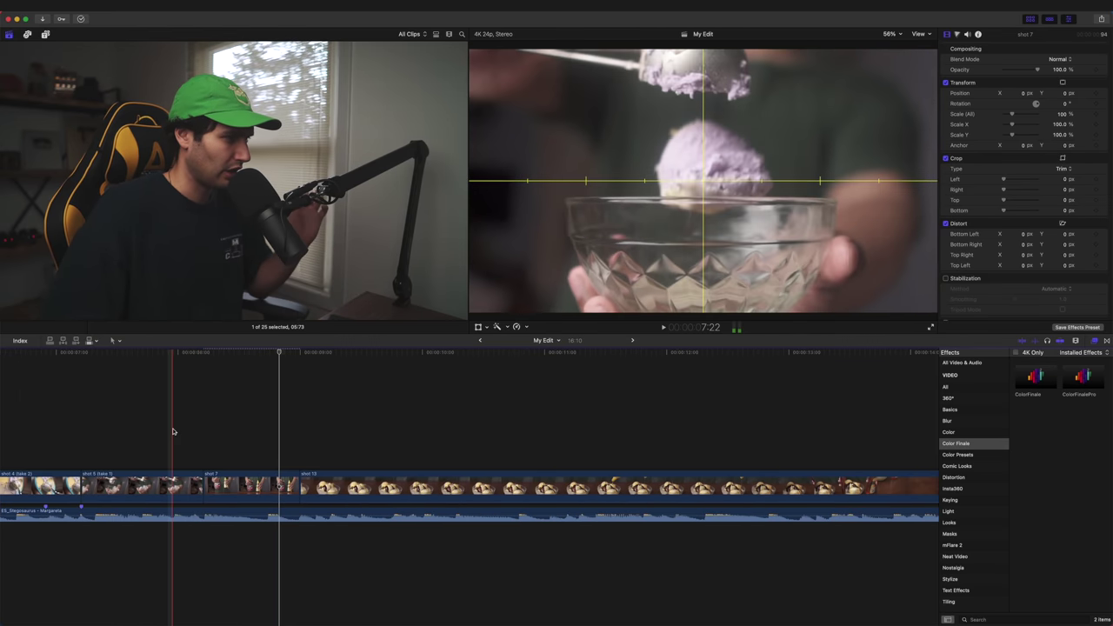
key(space)
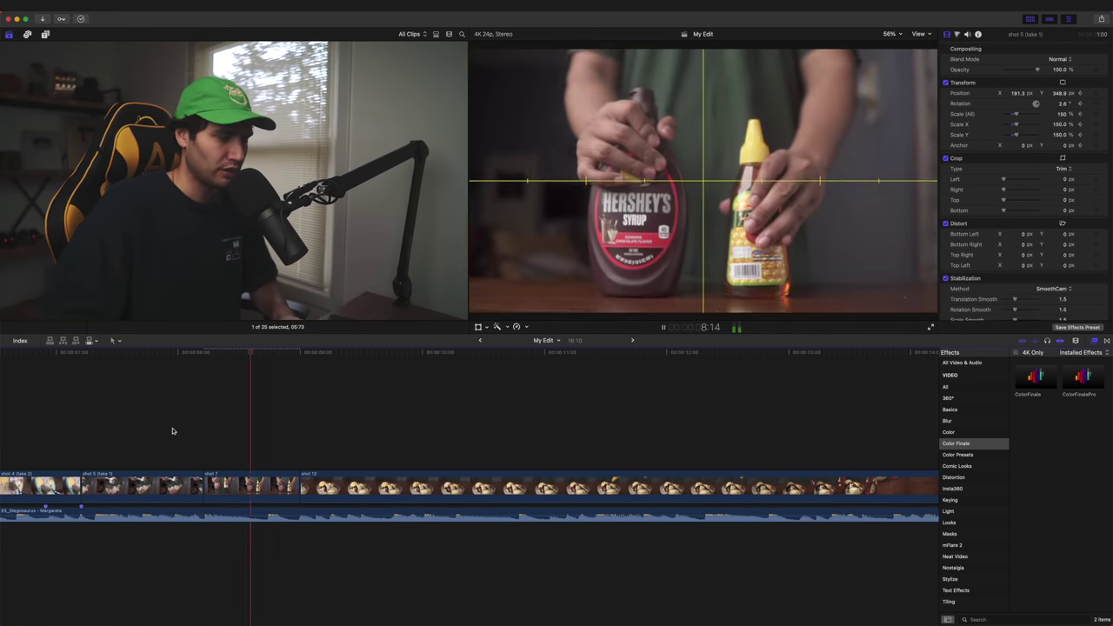
Place Pan Down 1 and Pan Down 2 from Smooth Transition Layers over the shot 5–shot 7 cut
click(46, 35)
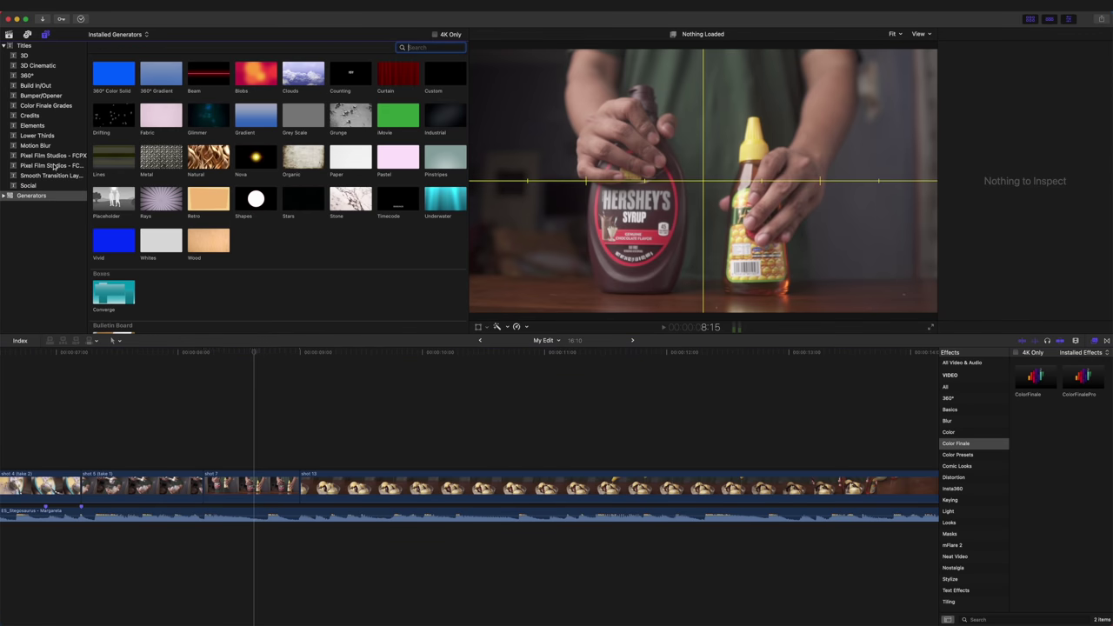
click(60, 175)
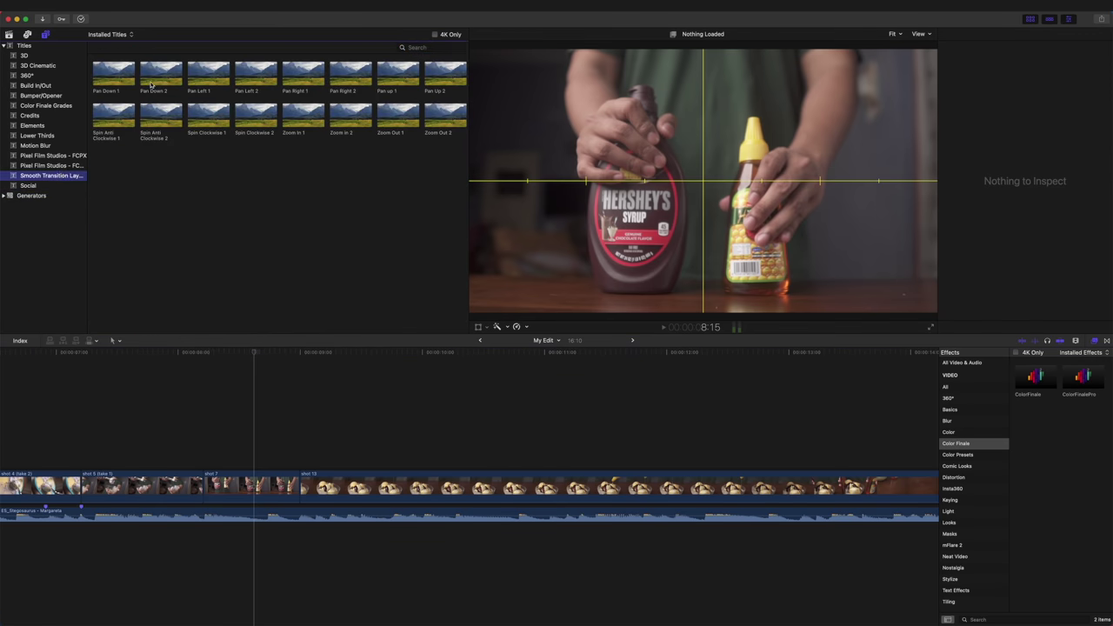
drag(113, 79, 140, 463)
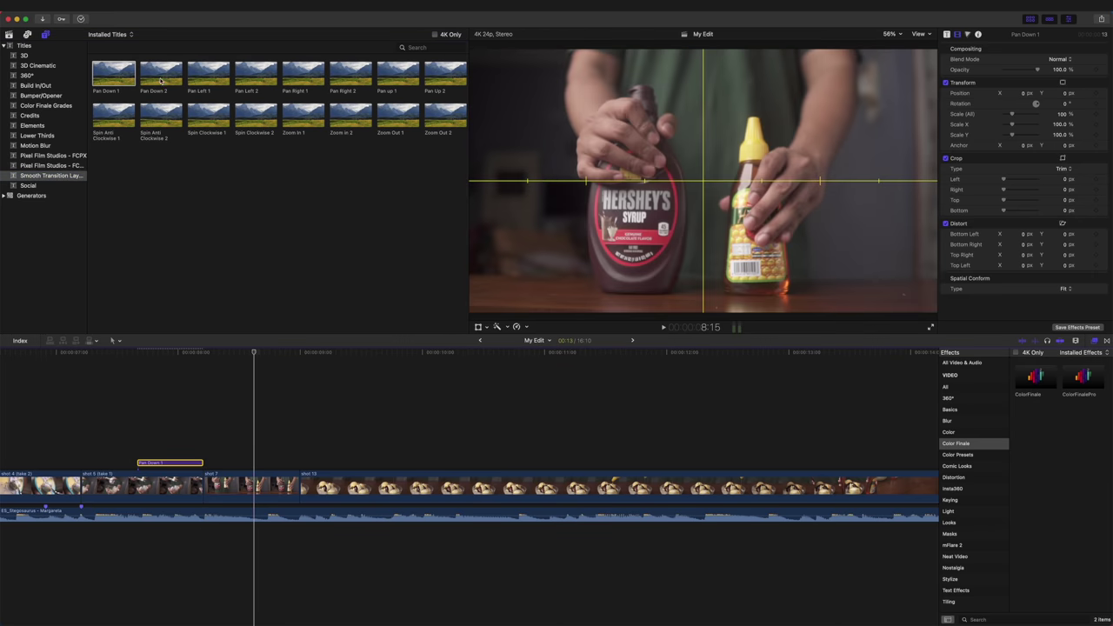
drag(161, 74, 205, 461)
Lower Pan Down 2's pan amount to about 27, preview the transition, and select shot 5 at its start
click(205, 463)
drag(1011, 62, 1020, 62)
click(148, 438)
key(space)
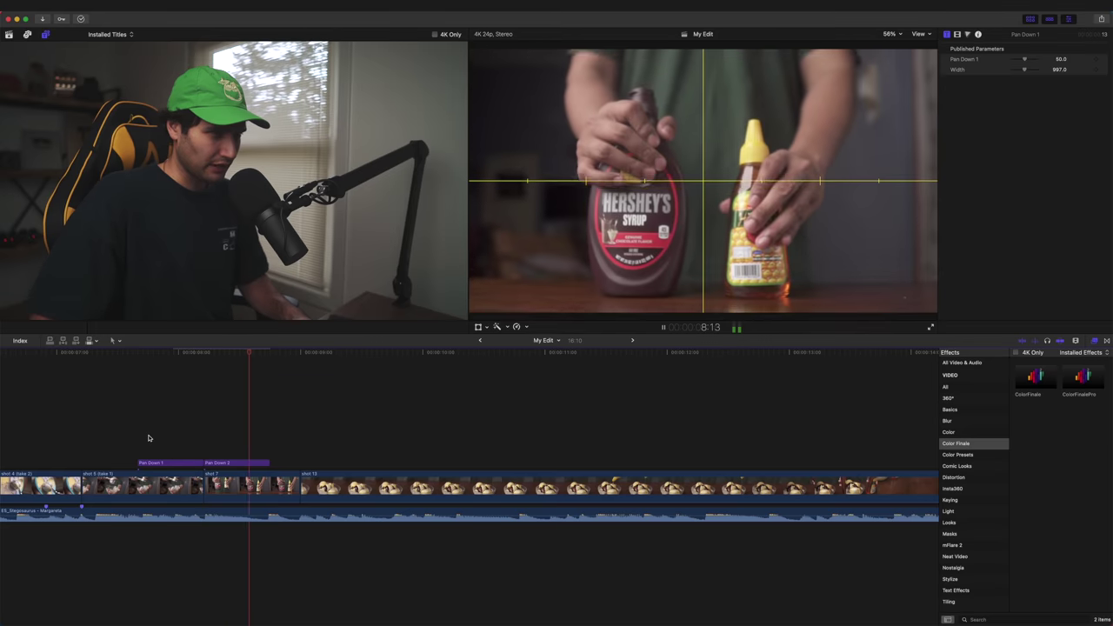
click(148, 438)
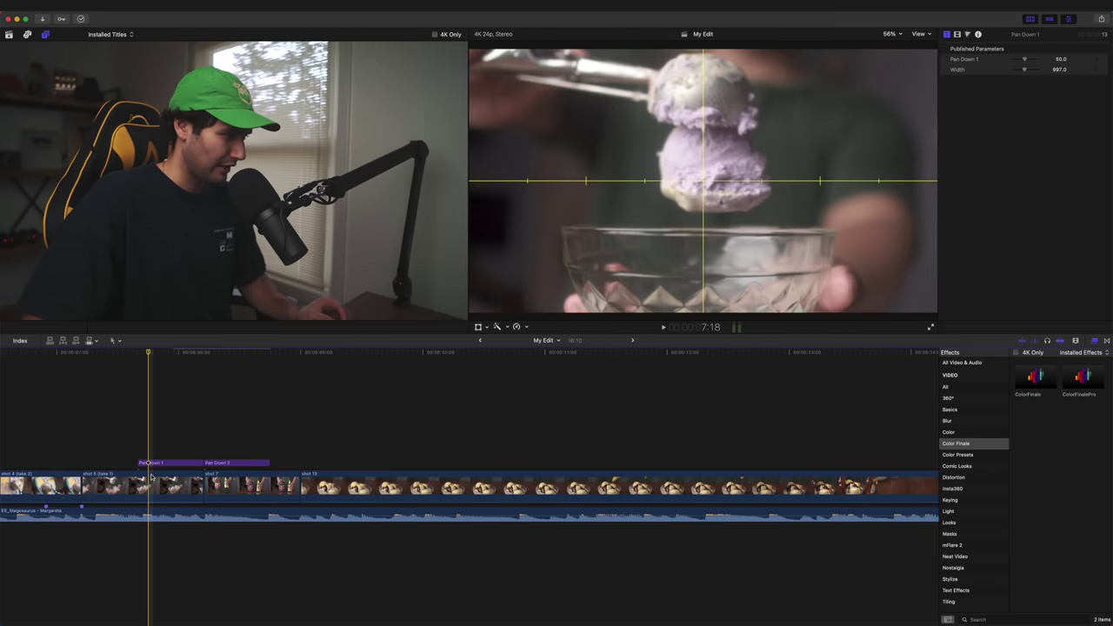
click(152, 478)
key(shift+t)
key(Up)
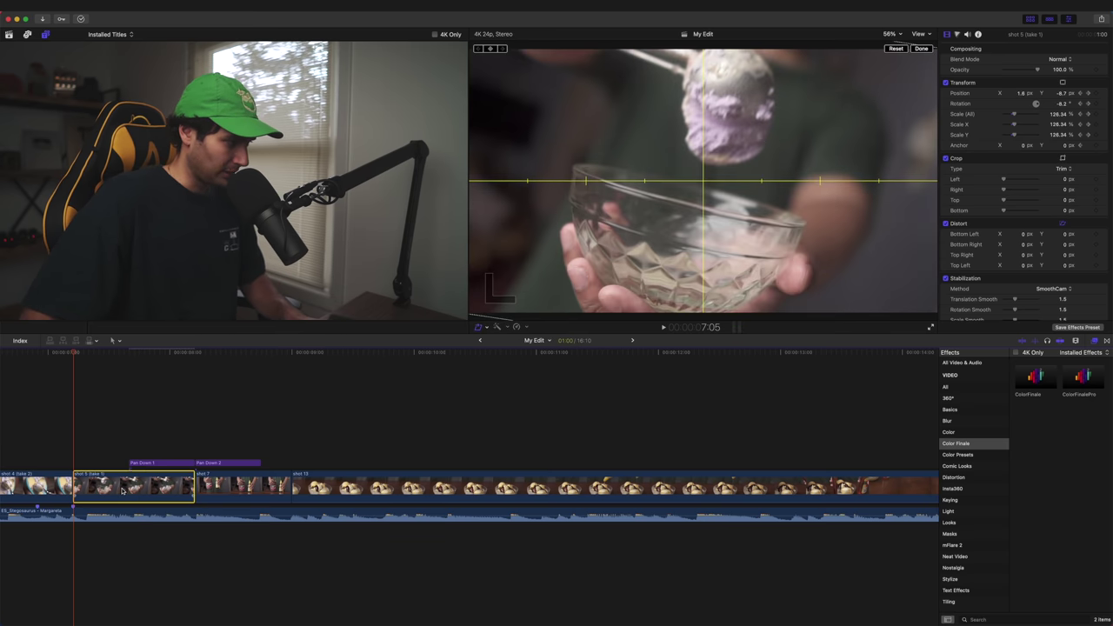
Lift a copy of shot 5 above the storyline, extend it one second, and set Position Y to 1213.9 px
drag(124, 484, 131, 459)
key(Down)
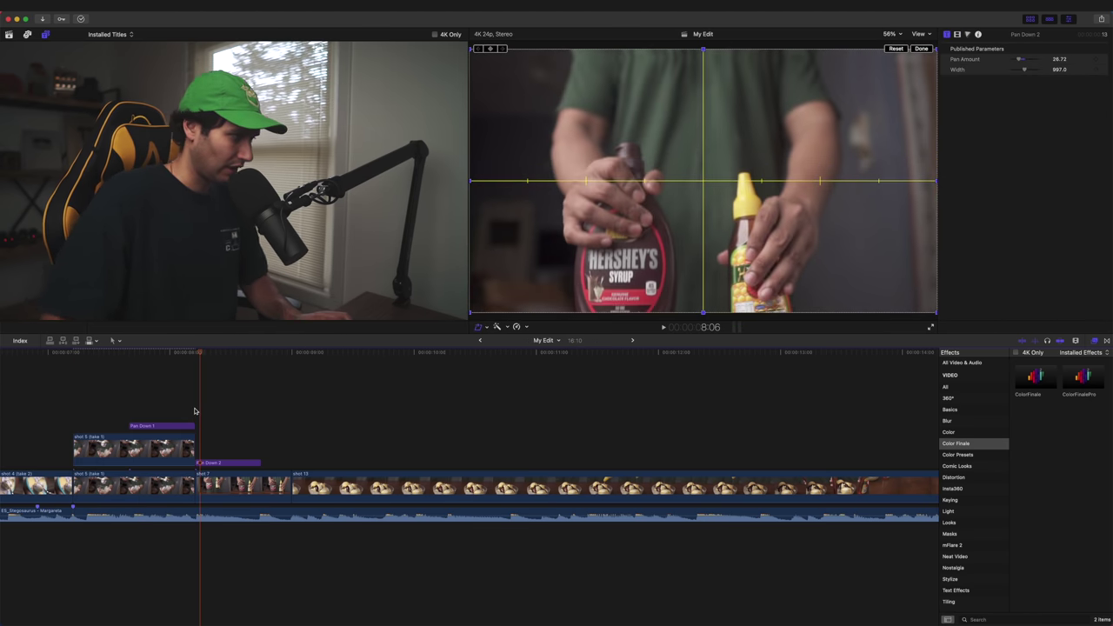
click(196, 442)
drag(196, 443, 236, 405)
key(super+equal)
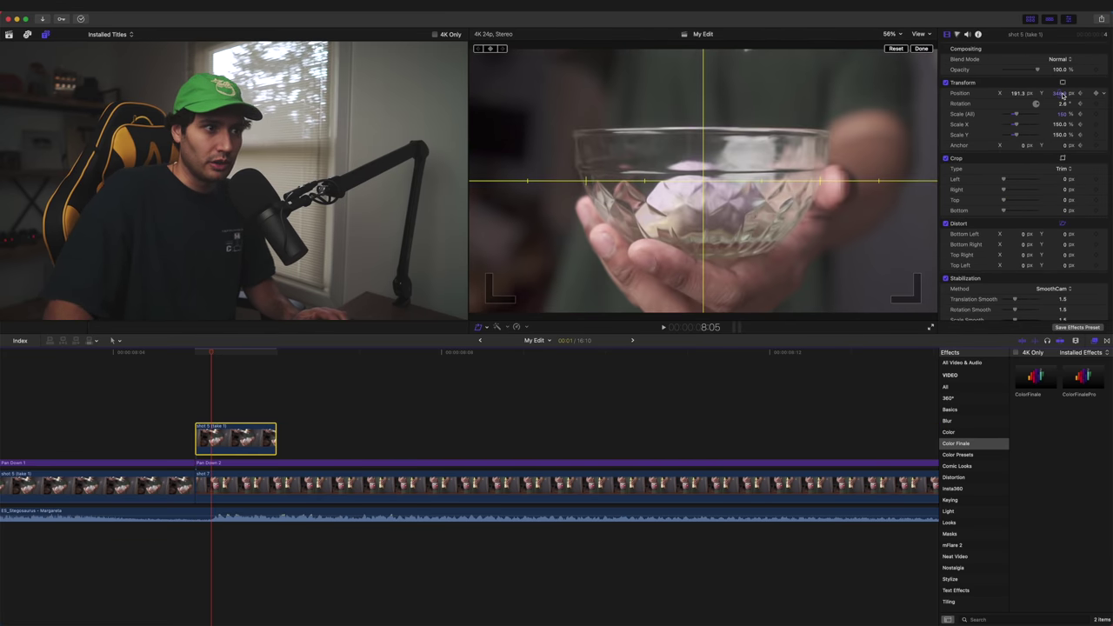
drag(1063, 95, 1063, 43)
Apply a Shape Mask to the shot 5 copy and widen its feather
click(1010, 619)
text(shape)
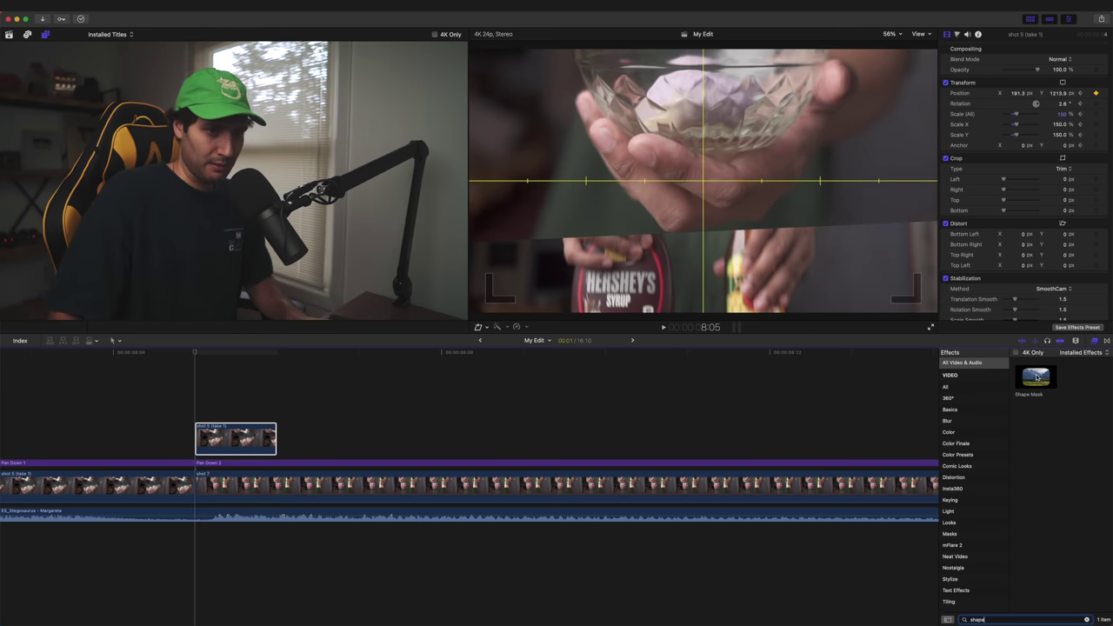
drag(1037, 376, 236, 439)
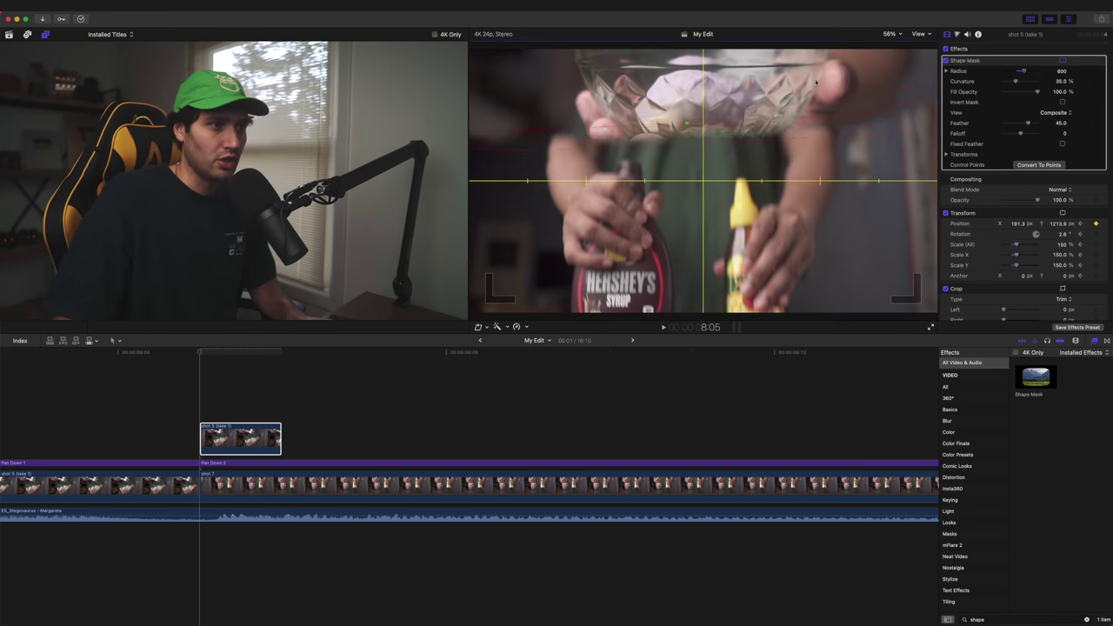
drag(778, 133, 800, 184)
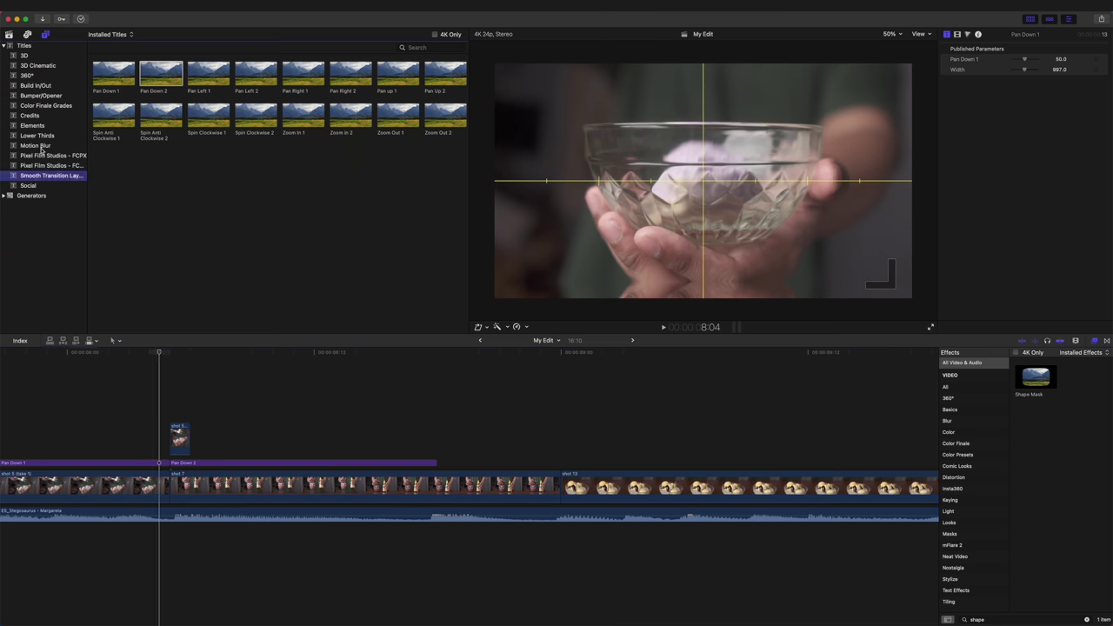
Place the Moderate Motion Blur title over the transition
click(35, 145)
click(257, 78)
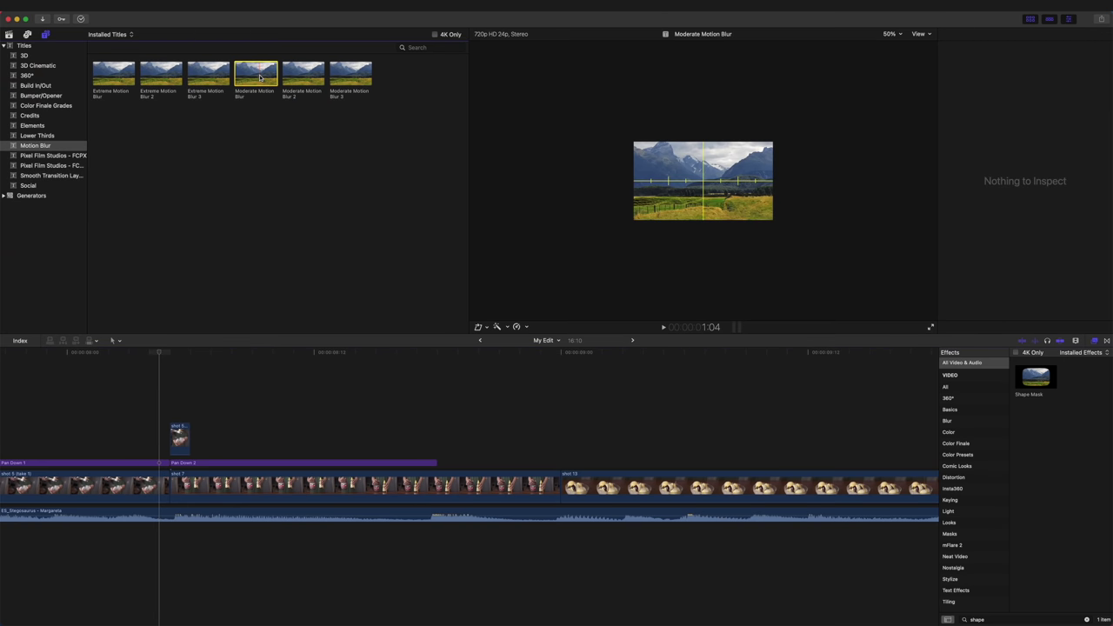
drag(246, 78, 130, 415)
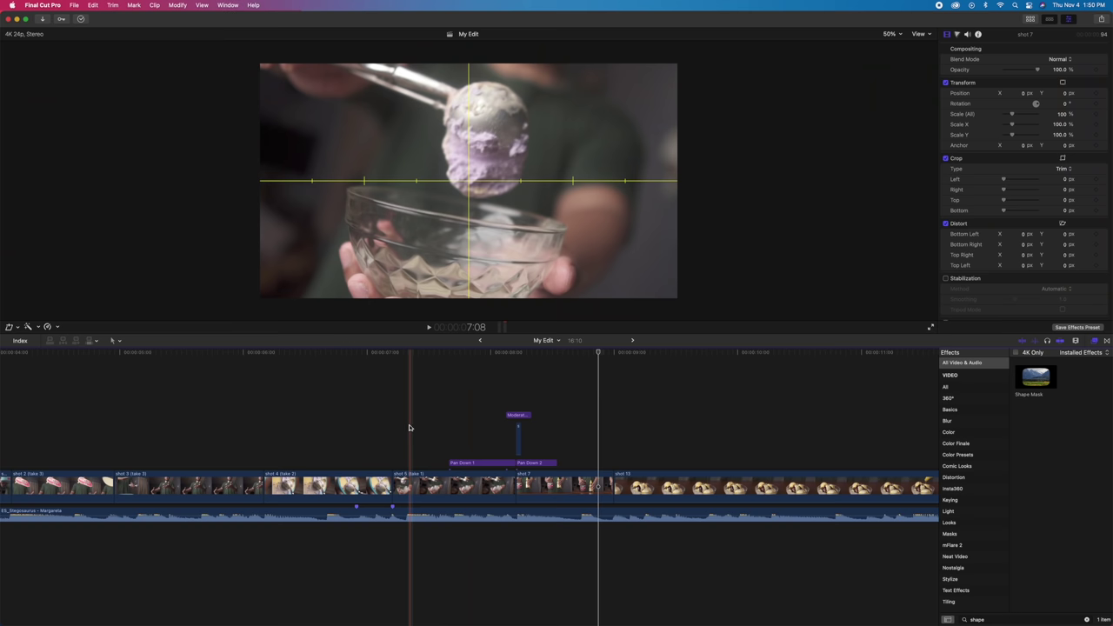
click(399, 437)
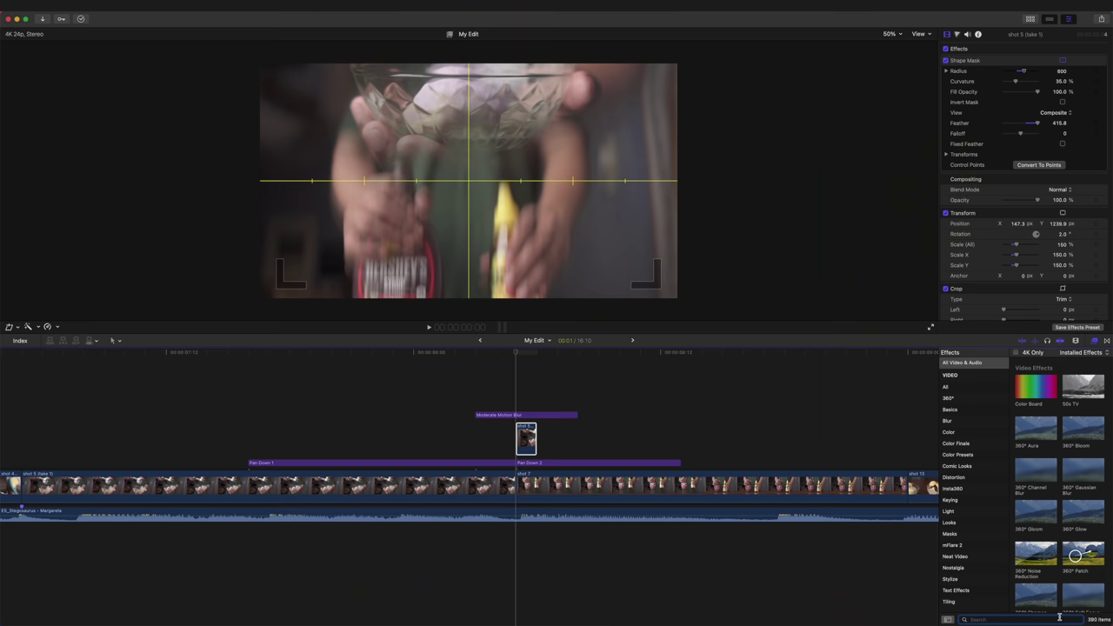
Apply the Directional blur to the shot 5 copy, angled 90° with amount 63
text(ctional)
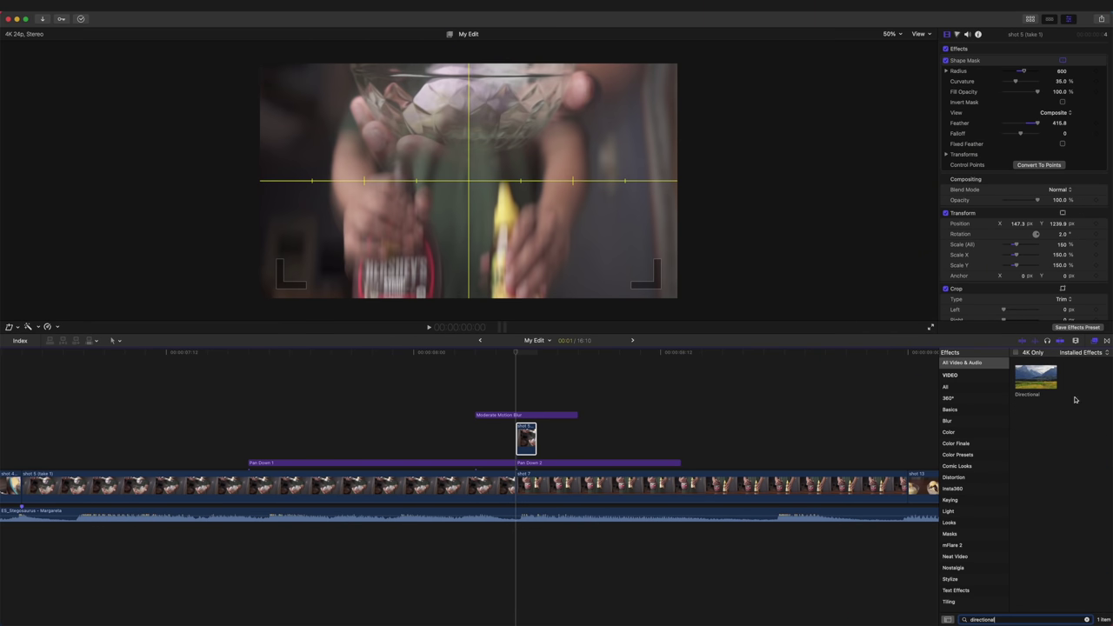
drag(1052, 384, 750, 418)
drag(527, 441, 527, 441)
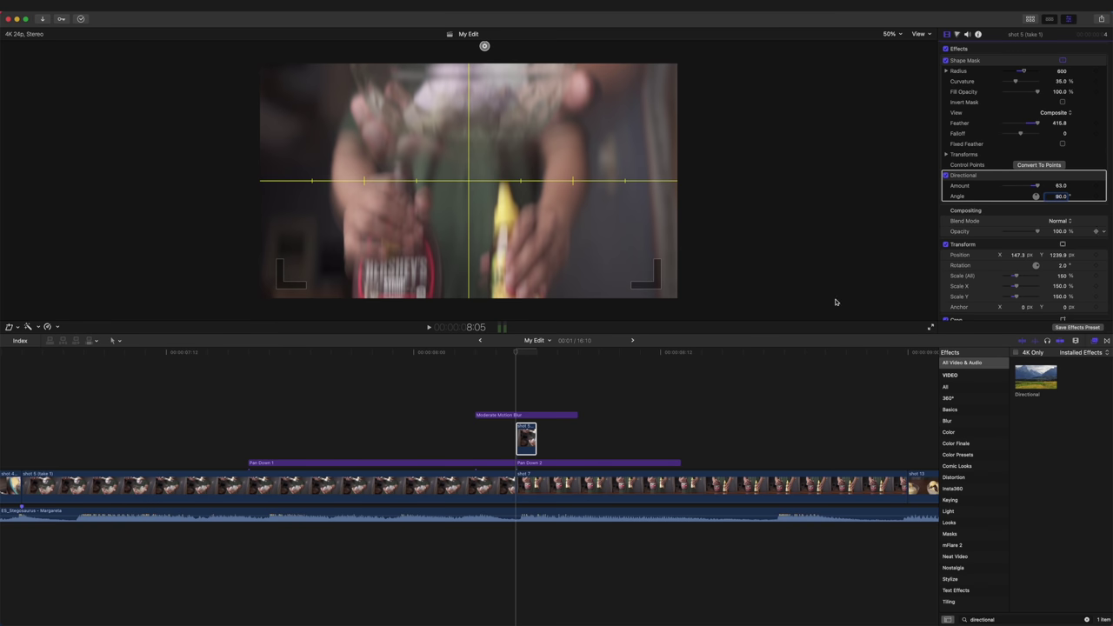
click(229, 384)
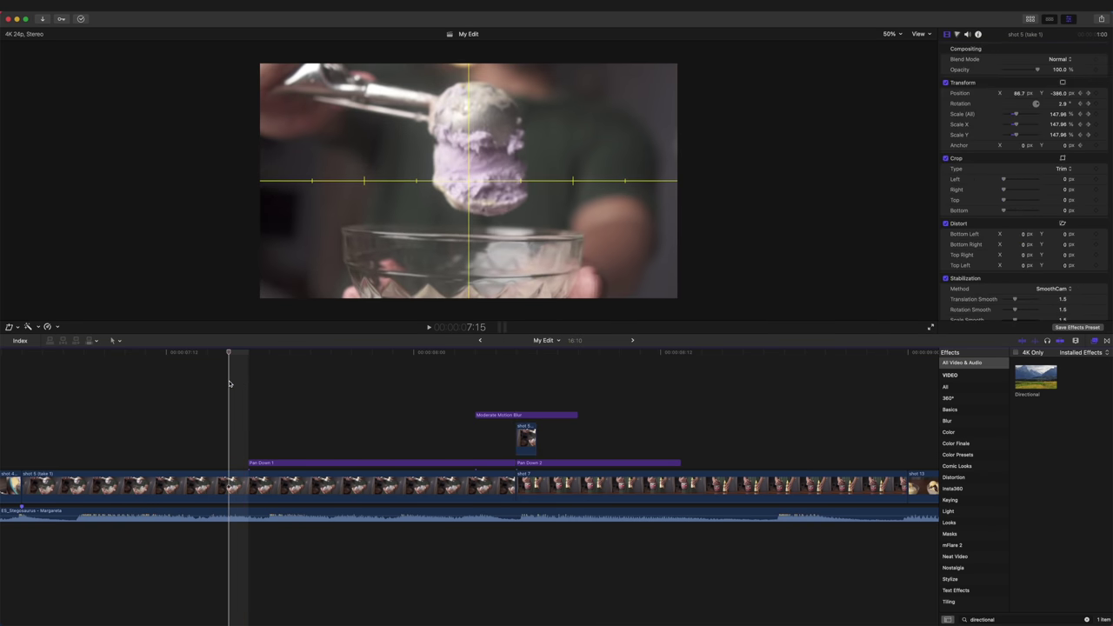
Fit the whole sequence in the timeline and play the blurred transition into the sundae shot
key(space)
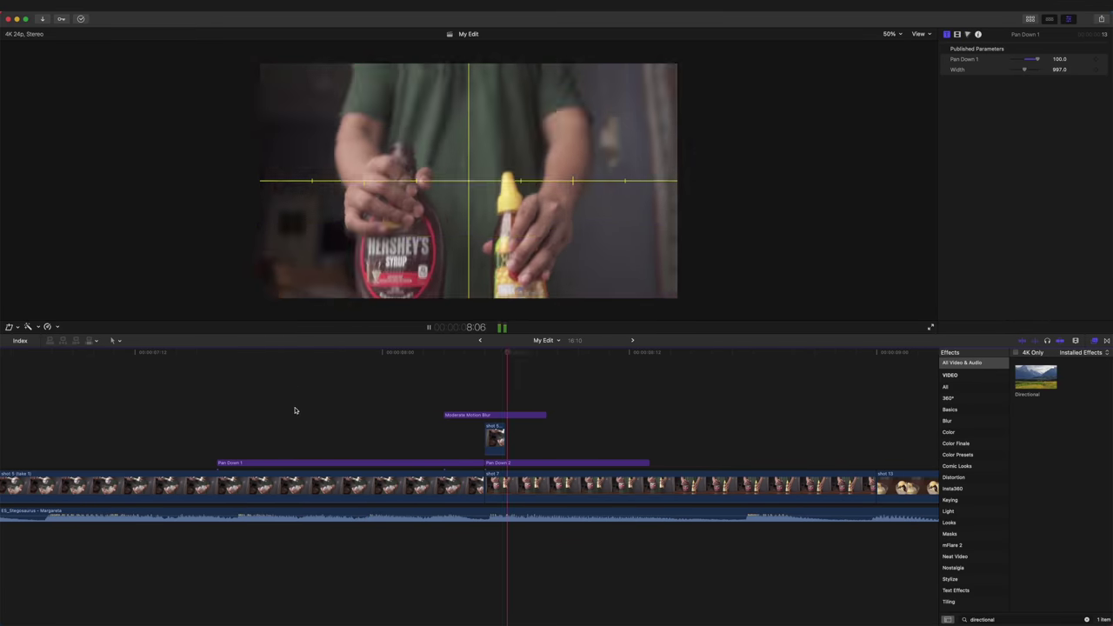
key(space)
key(super+minus)
key(space)
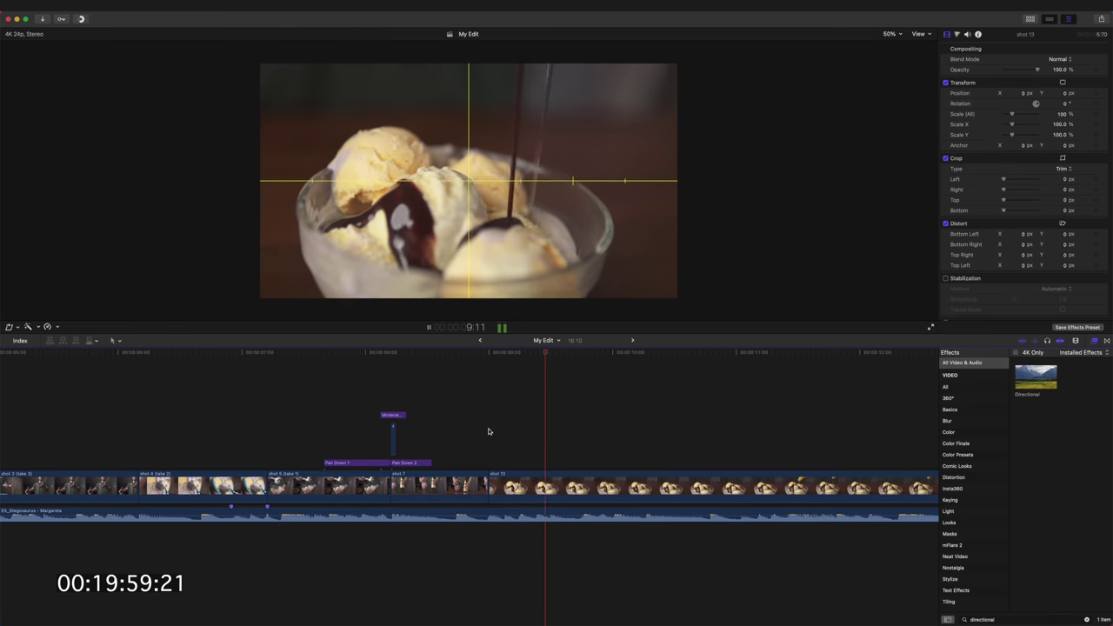
key(space)
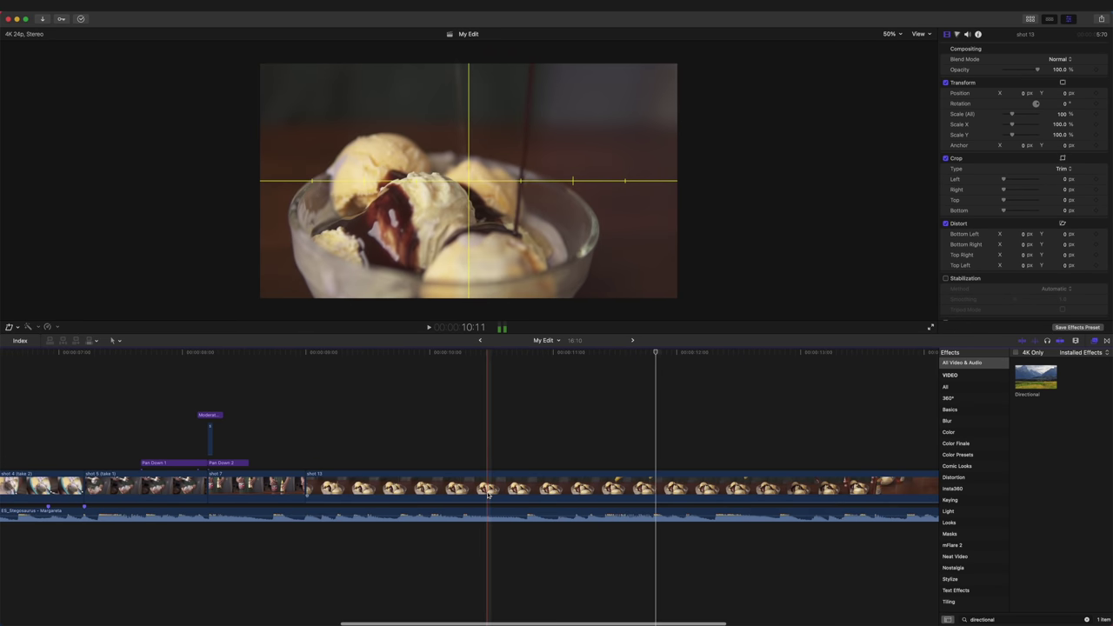
Slow shot 13 to a 40% custom speed
key(super+r)
key(ctrl+alt+r)
text(40)
key(Return)
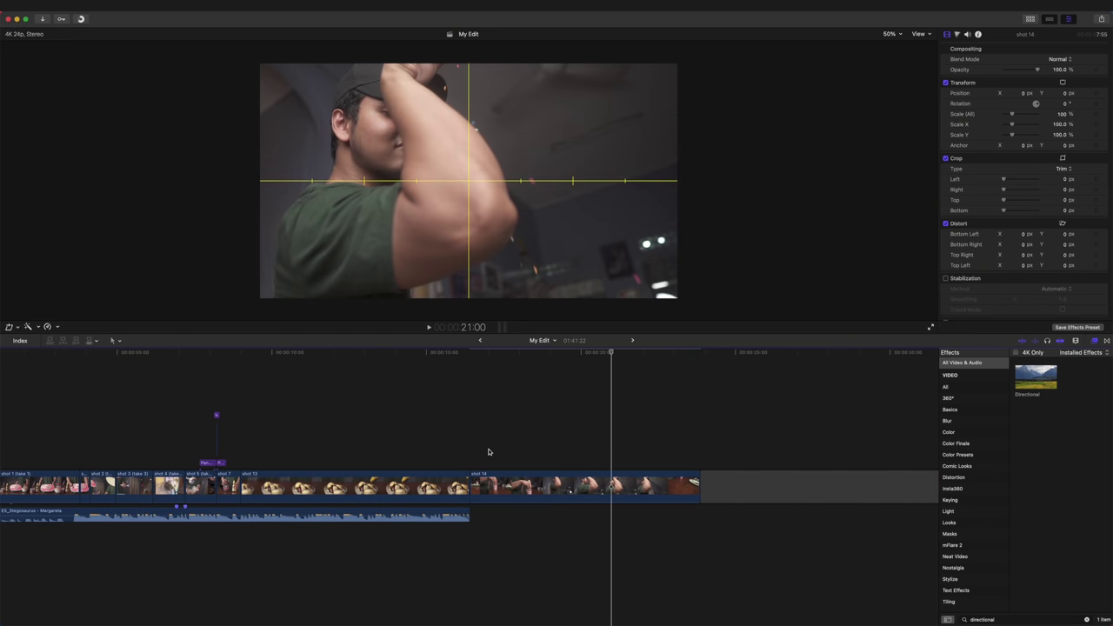
Play back the ending of the sequence from shot 14
click(488, 451)
key(space)
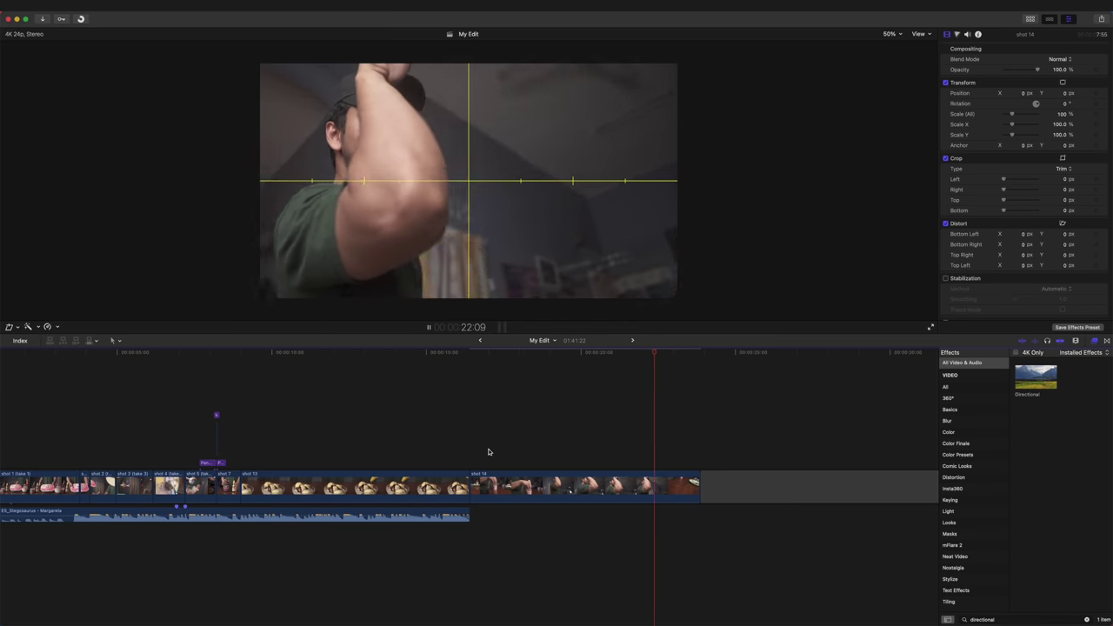
click(488, 451)
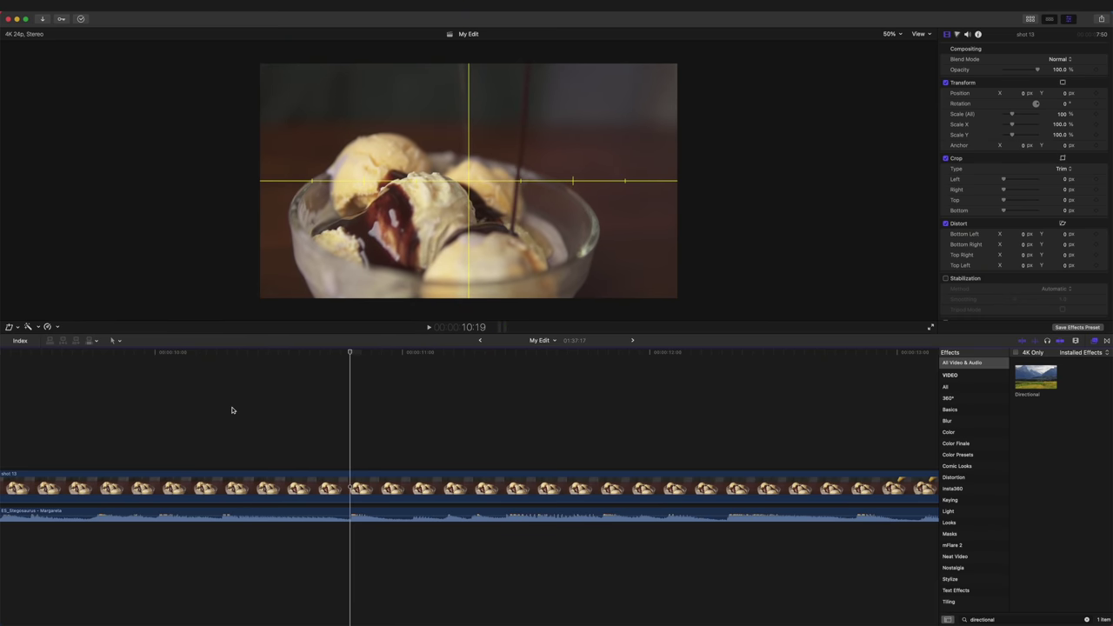
Make the later part of shot 13 play at 2x speed
key(super+minus)
click(308, 488)
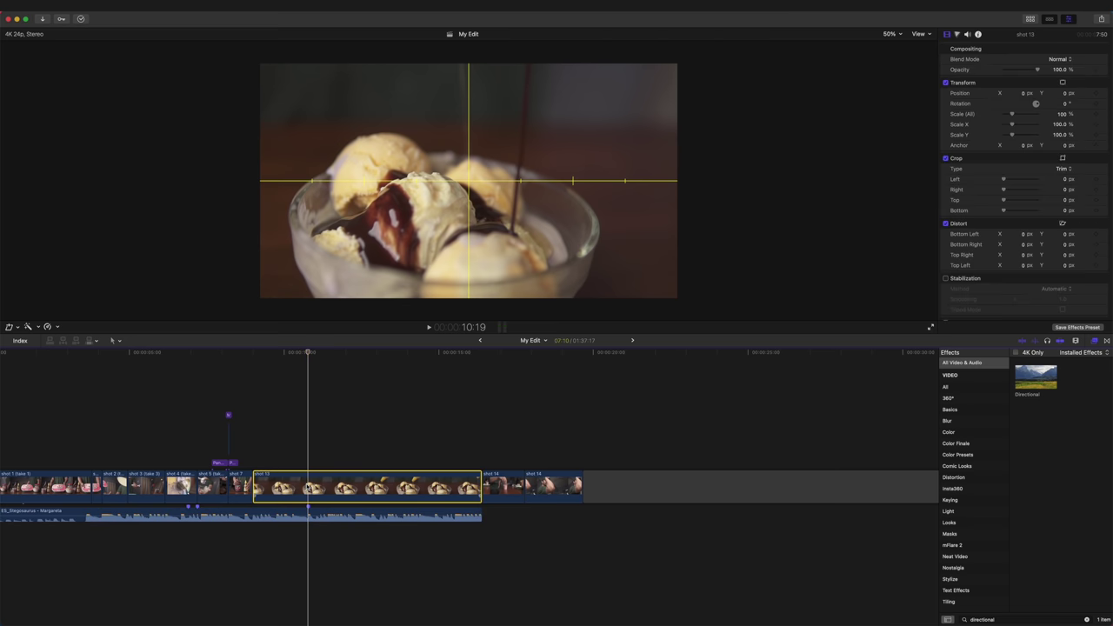
key(super+r)
click(406, 467)
mouse_move(443, 484)
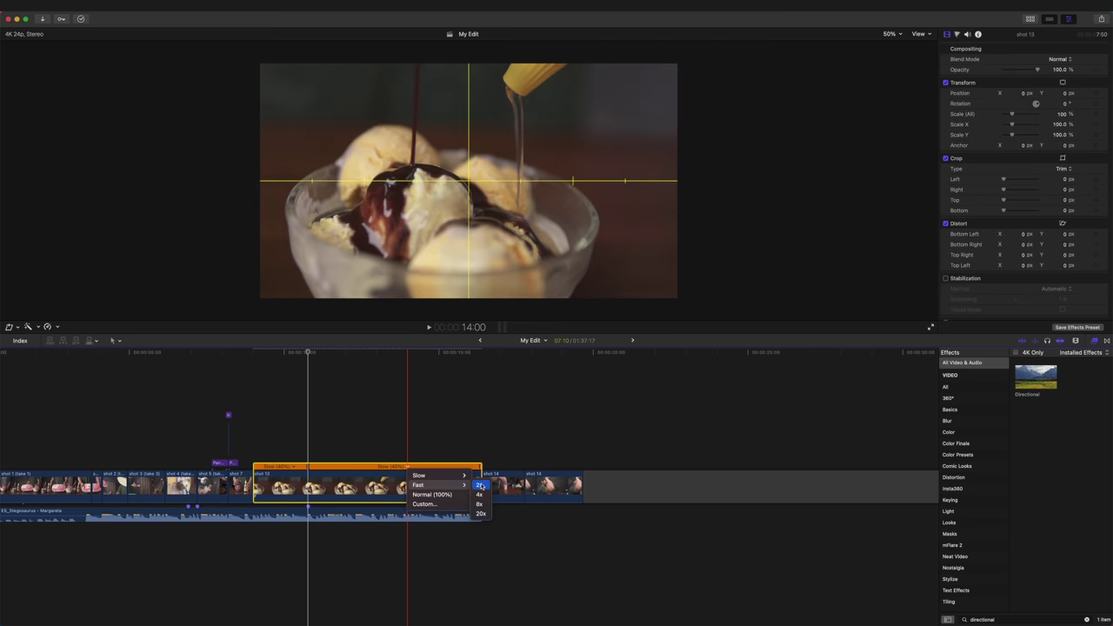
click(480, 484)
key(super+equal)
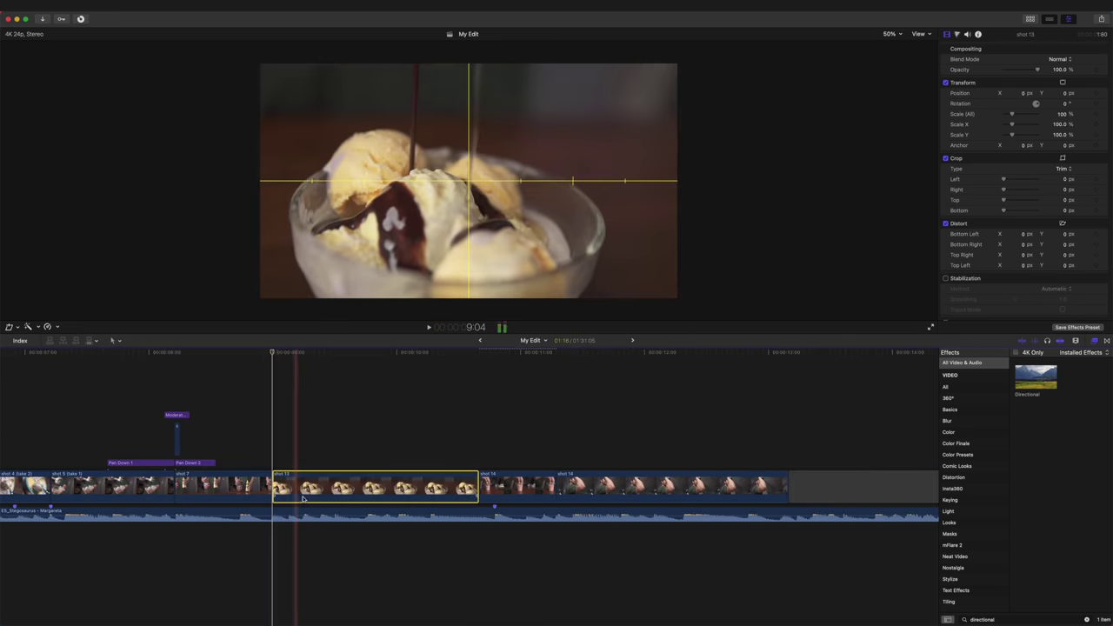
Turn on stabilization for shot 13 and scale it to 140%
scroll(1000, 226, down, 3)
click(946, 218)
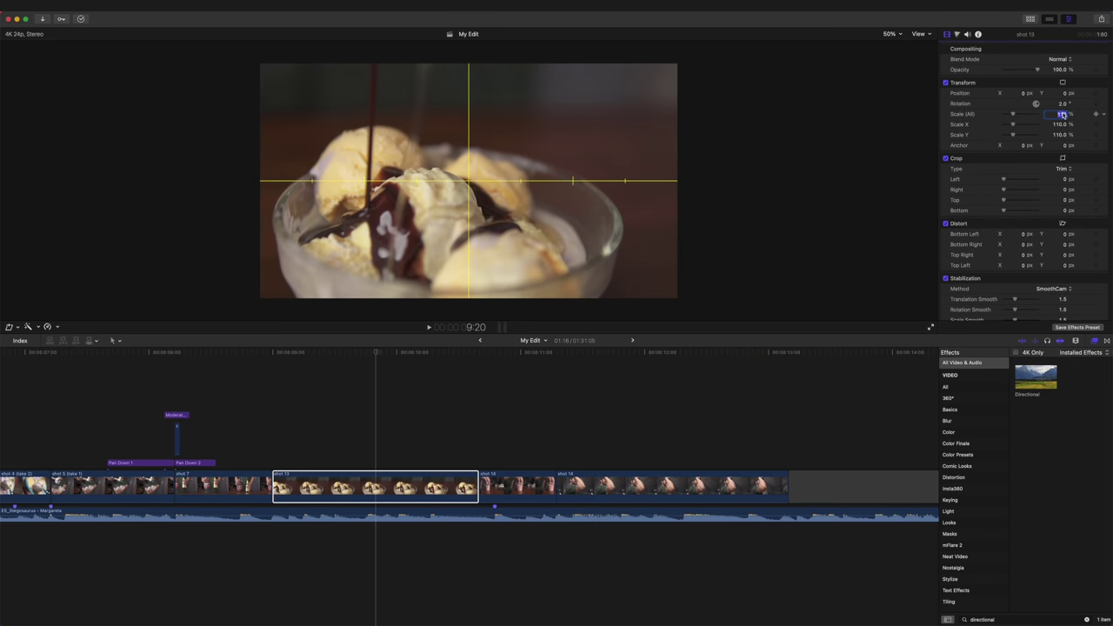
text(140)
key(Return)
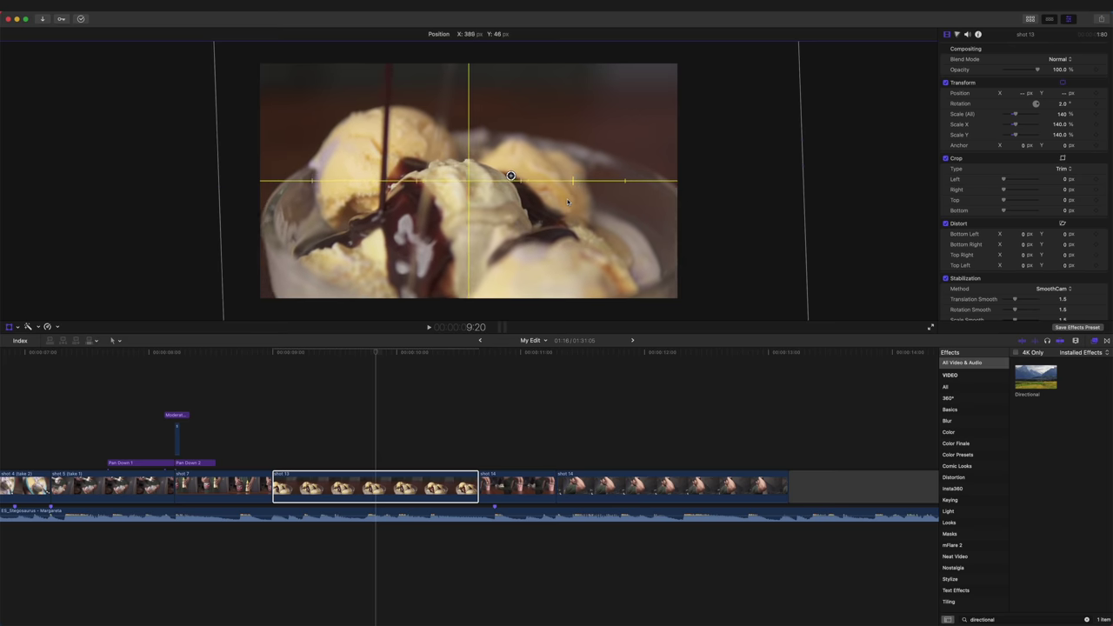
Keyframe shot 13's scale easing from 140% at its start to 110% near its end
drag(375, 352, 275, 357)
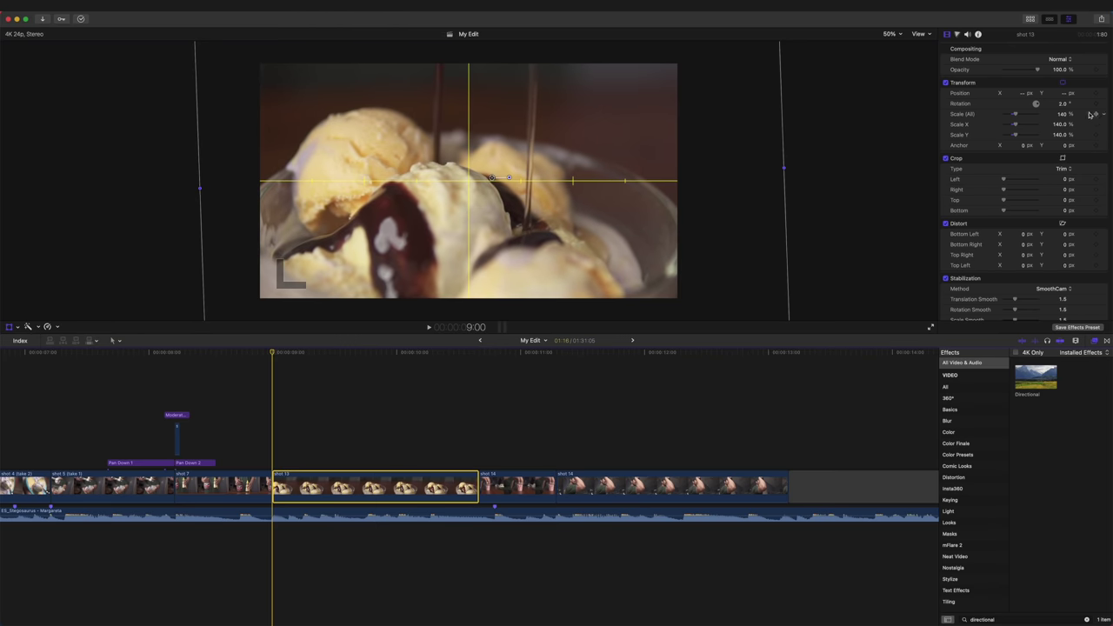
drag(275, 358, 474, 357)
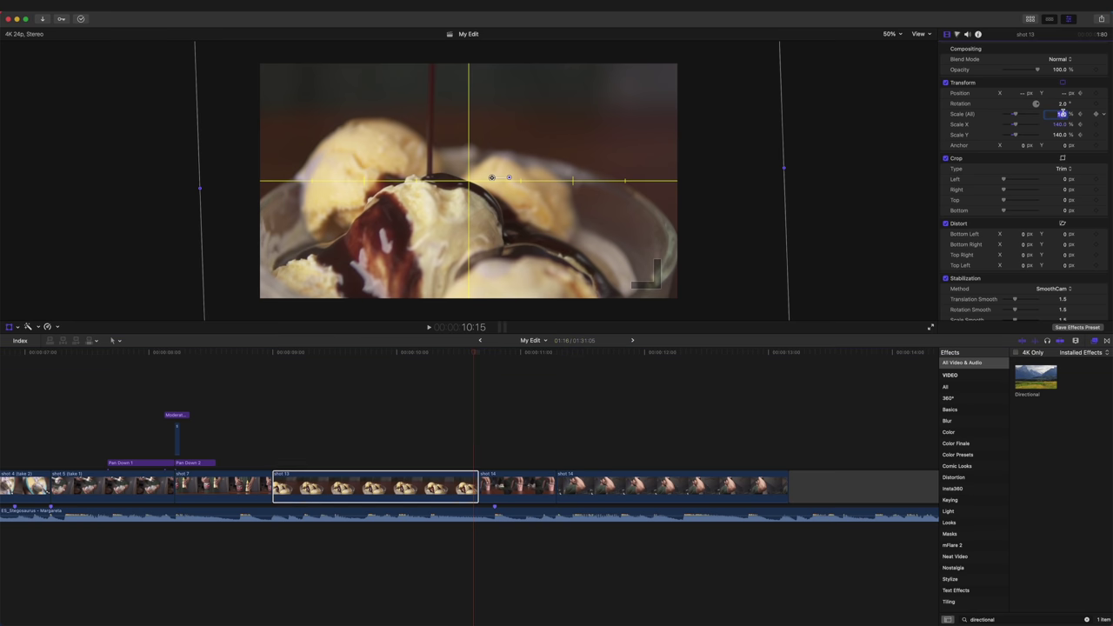
text(110)
key(Return)
click(483, 487)
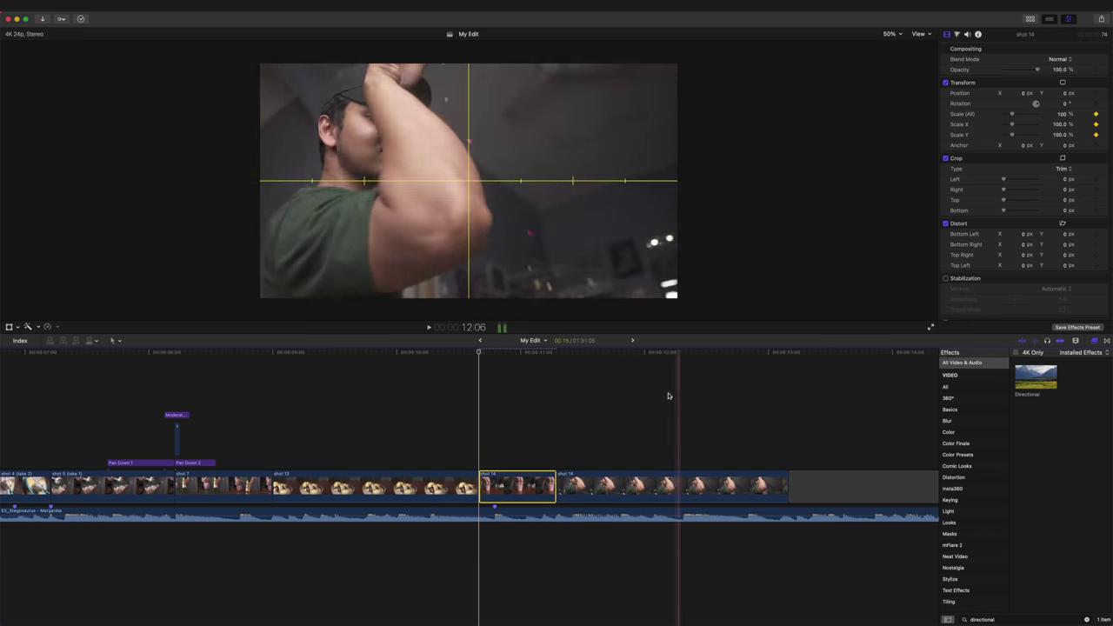
Keyframe shot 14 zooming in to 120% at 11:06, then play back from shot 7
click(552, 352)
text(120)
key(Return)
scroll(947, 223, down, 3)
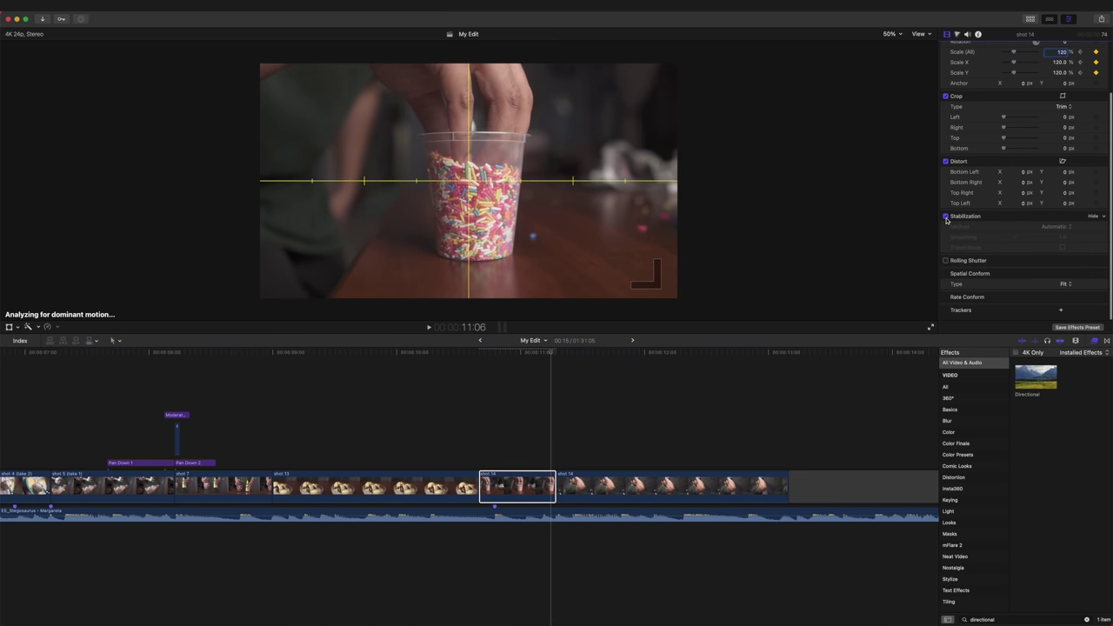
click(253, 430)
key(space)
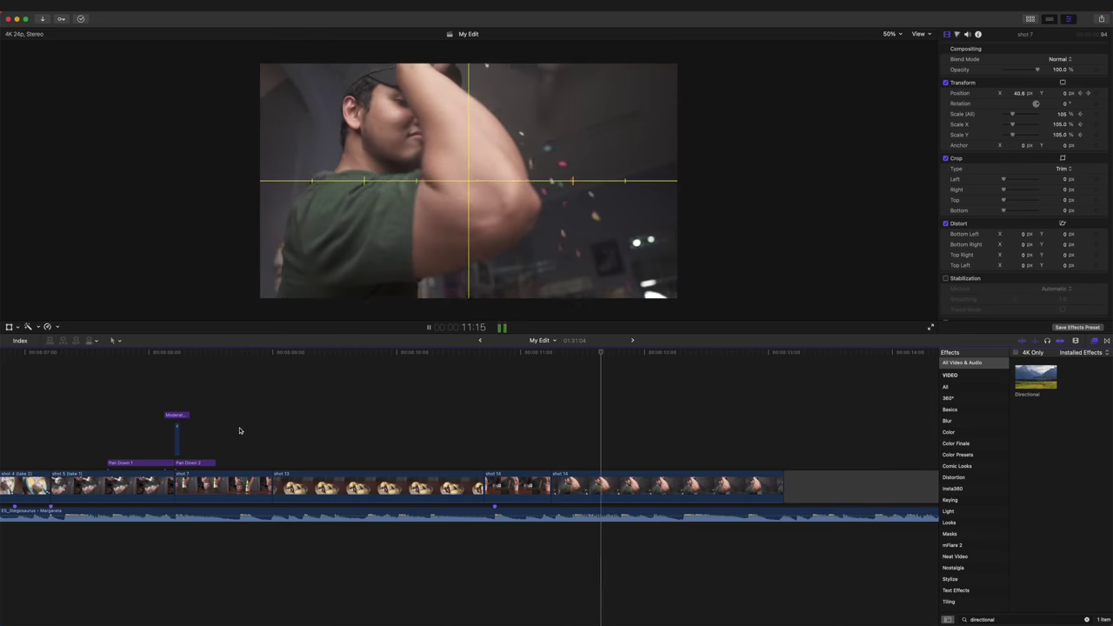
Slow shot 14 to 20% speed, keep its 120% scale and shift its position vertically
click(691, 489)
key(ctrl+alt+r)
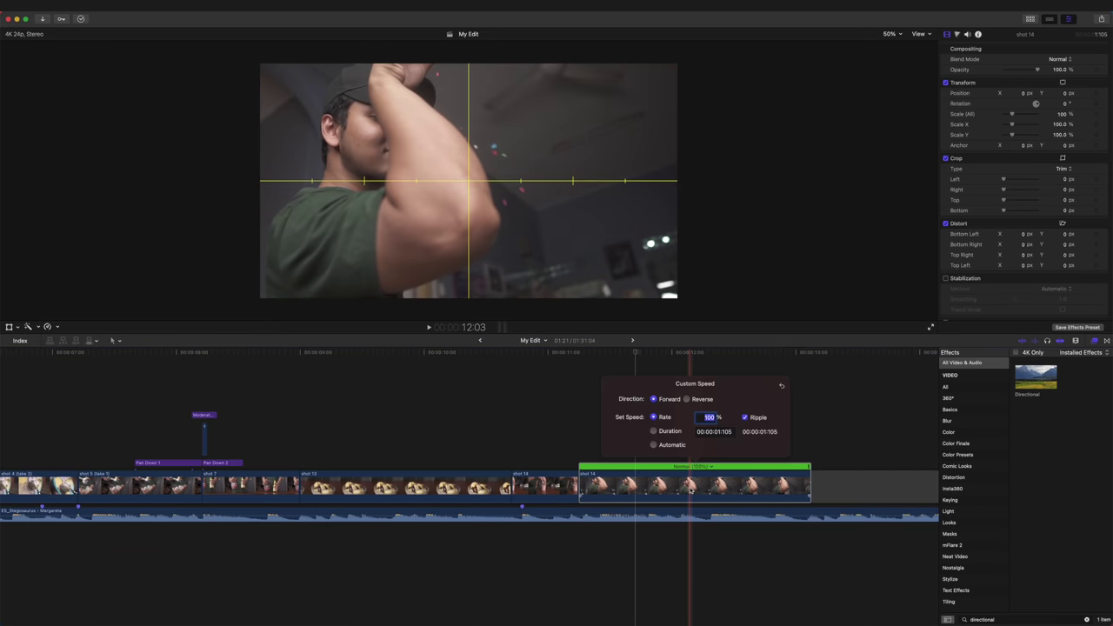
key(Return)
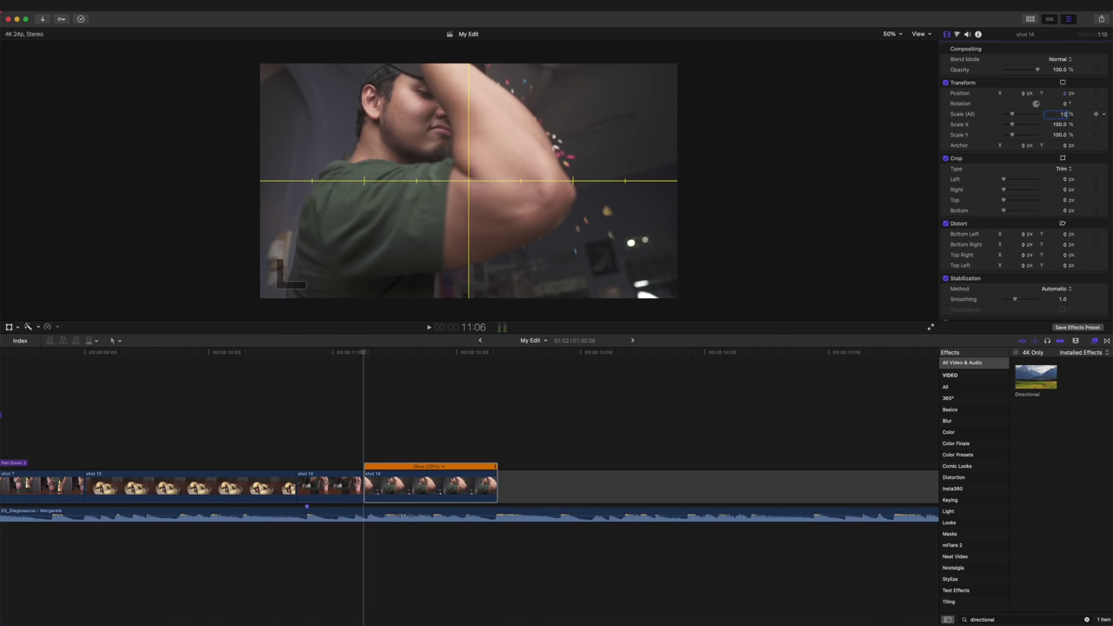
text(0)
key(Return)
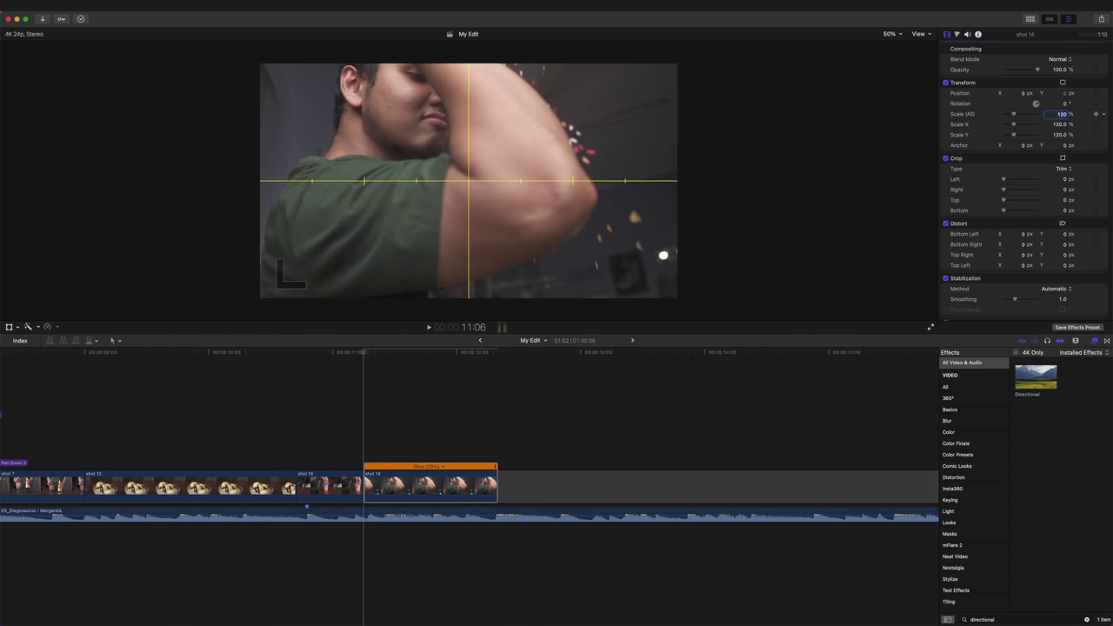
drag(1066, 97, 1066, 123)
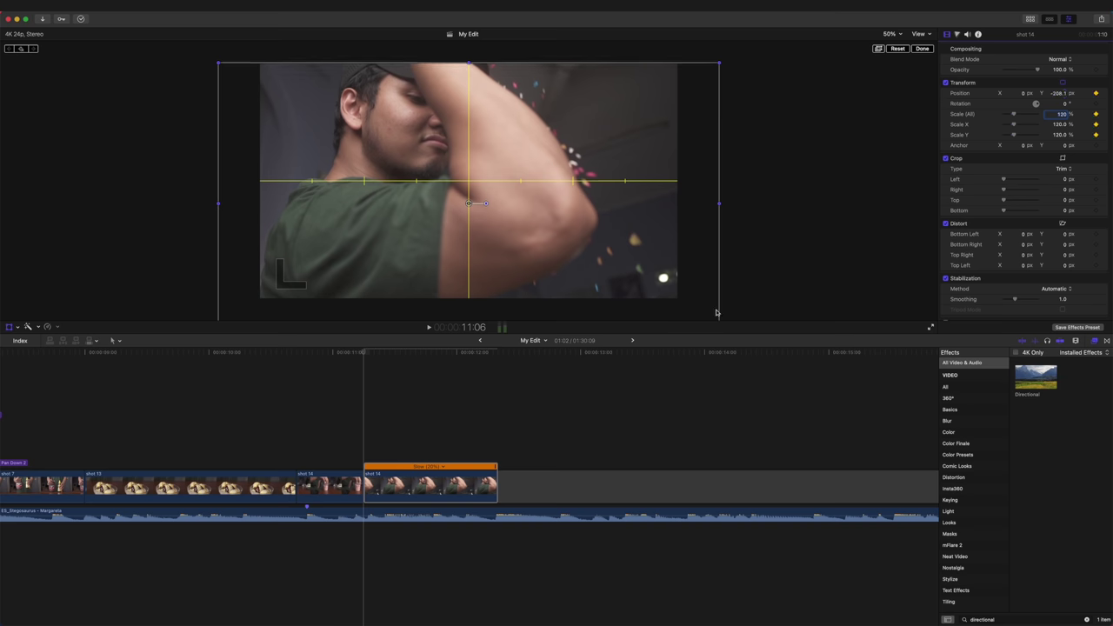
Play back the slowed shot 14 from the start of its slow section
click(495, 353)
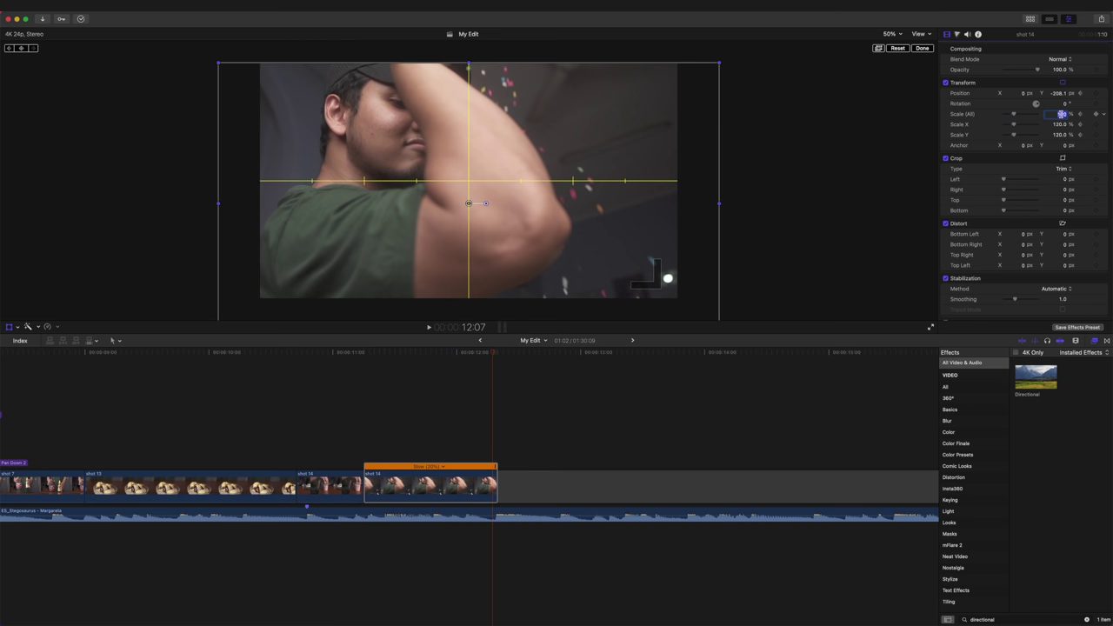
click(365, 410)
key(space)
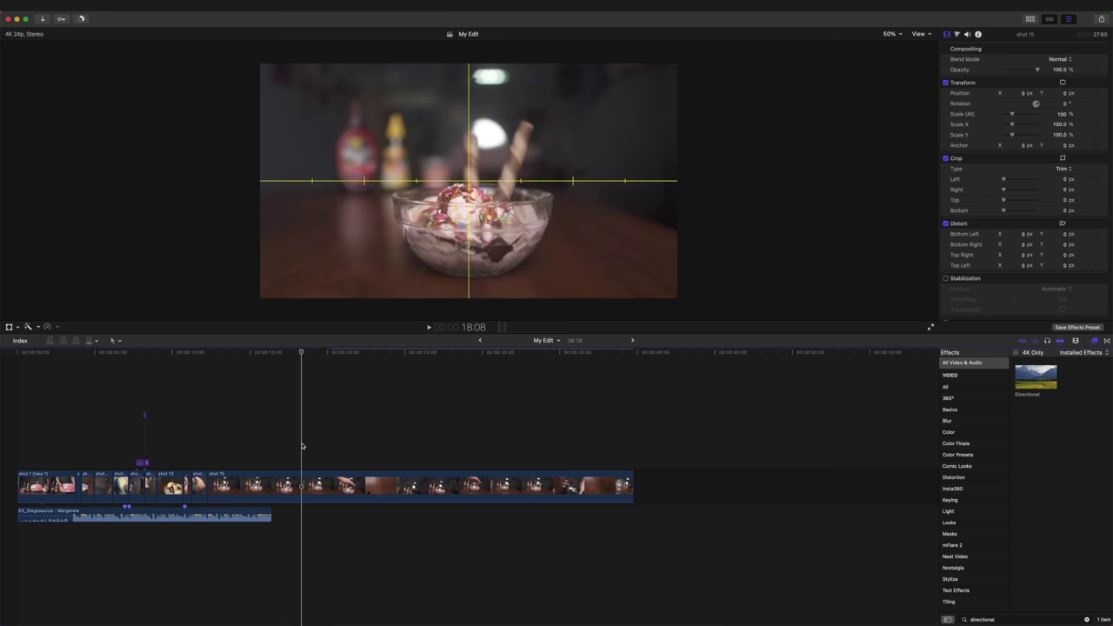
Set shot 15 to play in reverse at 20% slow motion
click(429, 479)
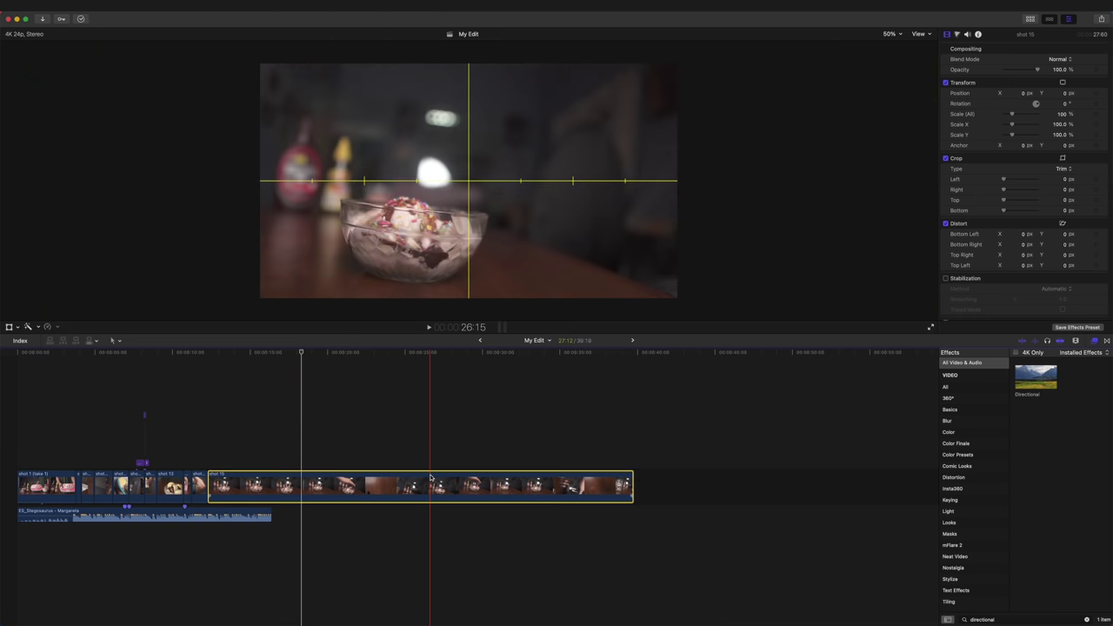
text(20)
key(Return)
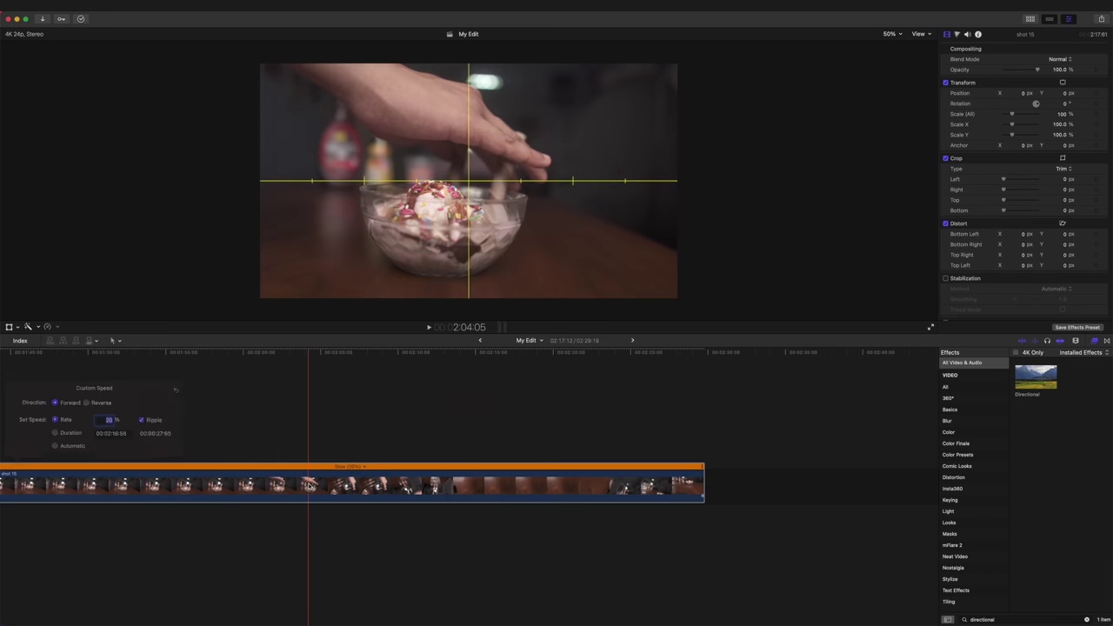
click(91, 399)
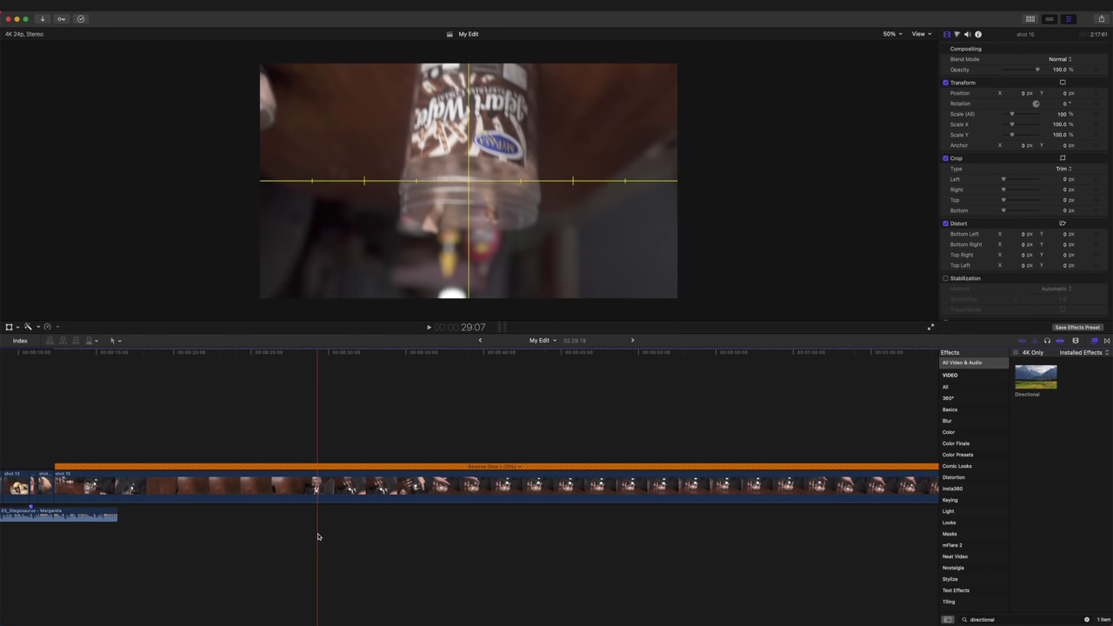
click(423, 537)
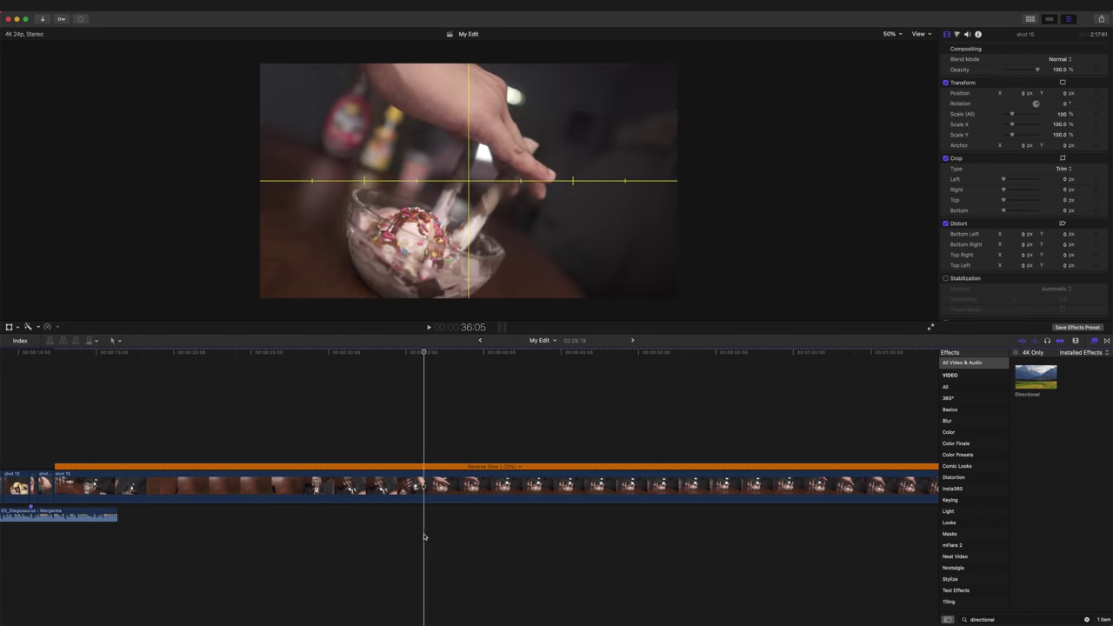
Undo the reverse slow-motion change to compare against the original
key(super+z)
key(super+z)
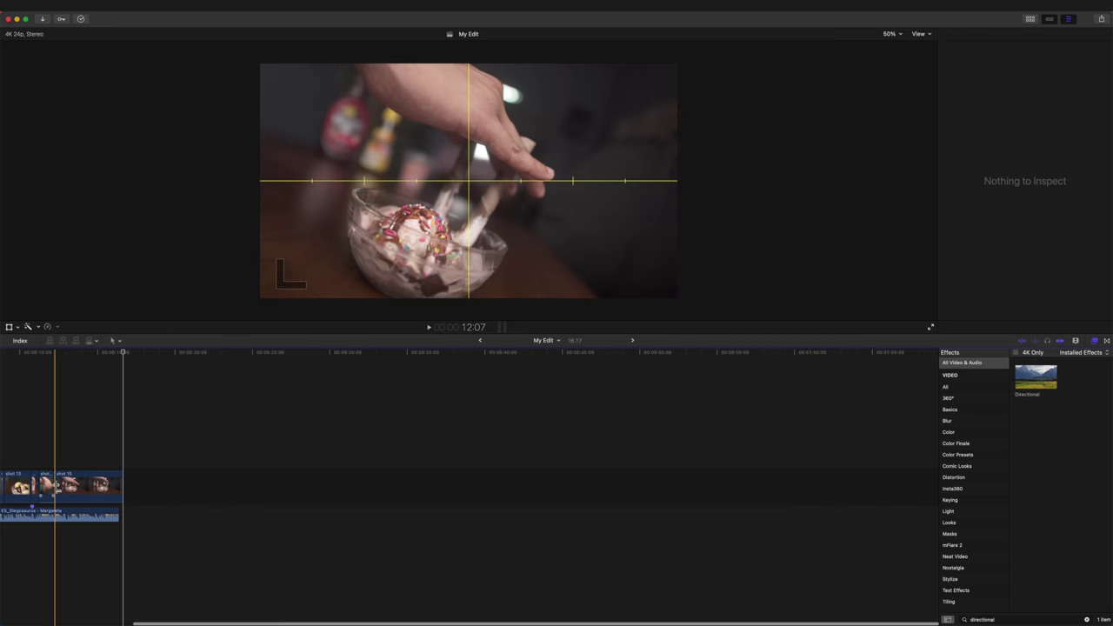
scroll(967, 226, down, 3)
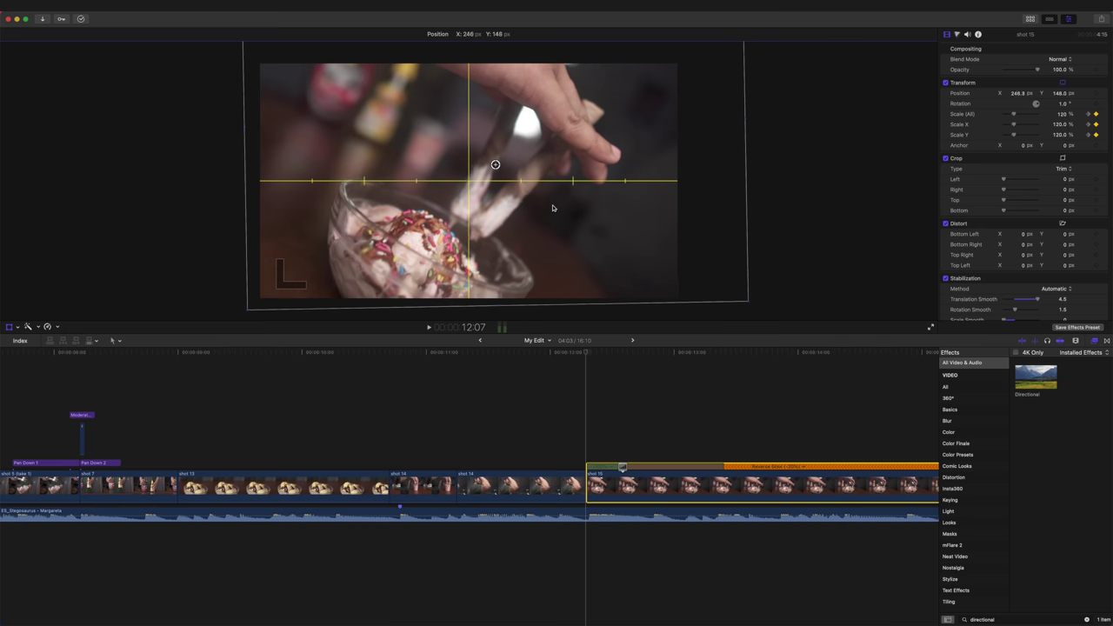
drag(551, 206, 564, 210)
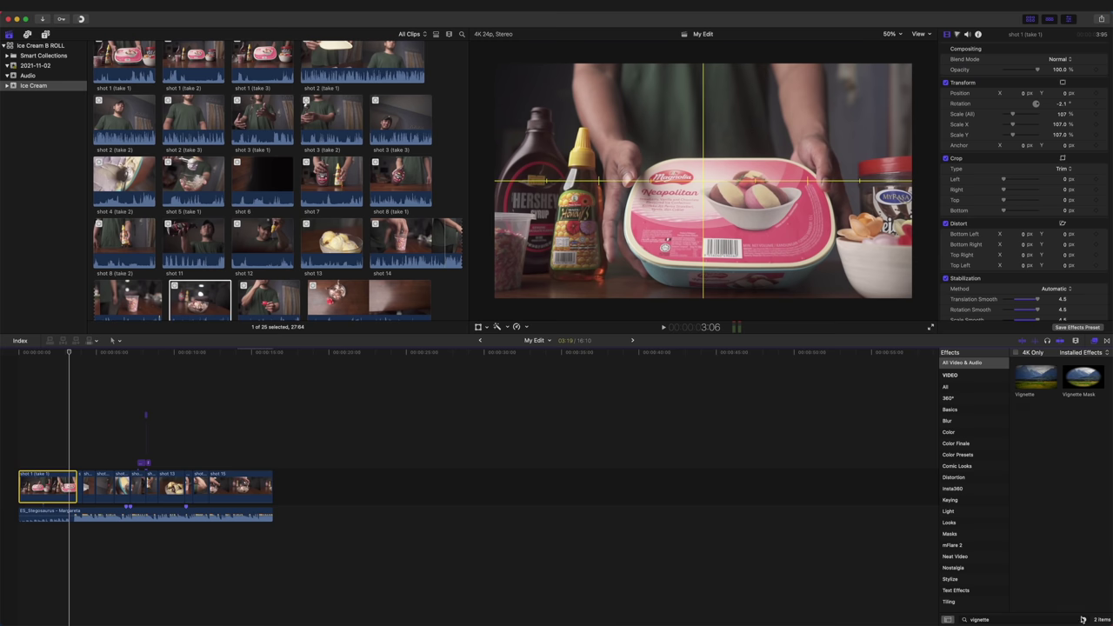
Apply ColorFinalePro to shot 1 with a preset look layer and show the waveform scope
click(1087, 620)
click(956, 443)
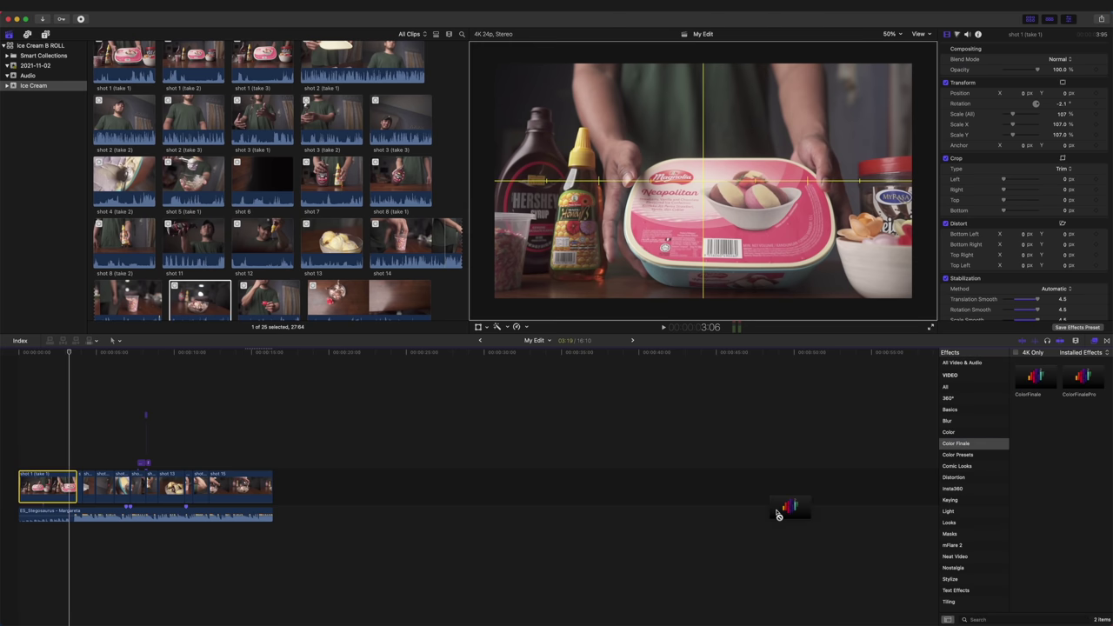
drag(41, 486, 41, 486)
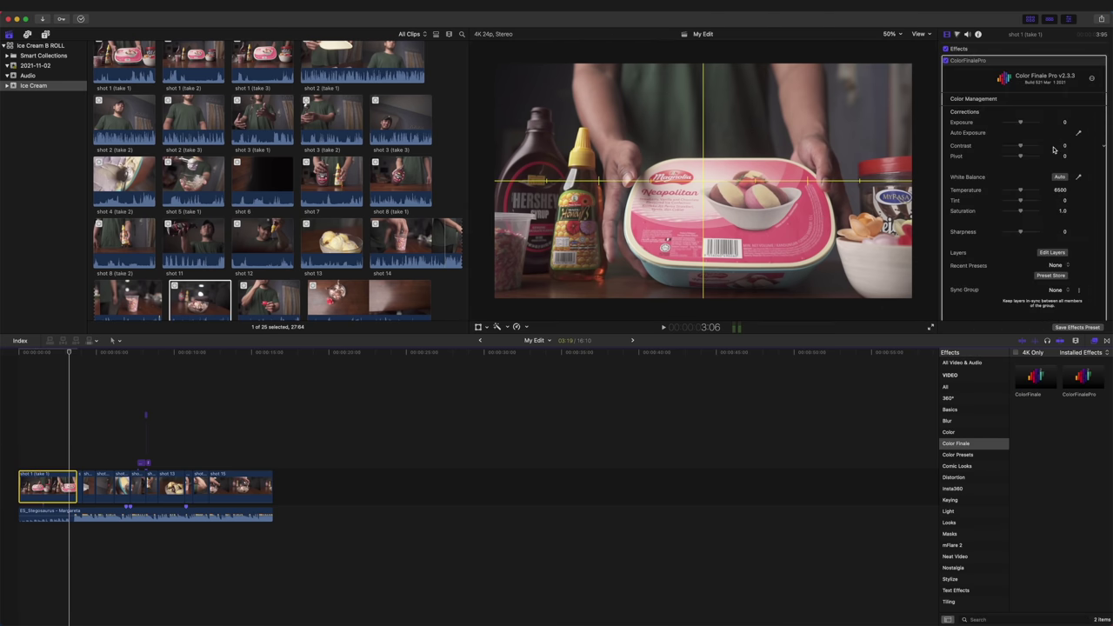
scroll(1054, 150, down, 1)
click(1052, 217)
click(885, 595)
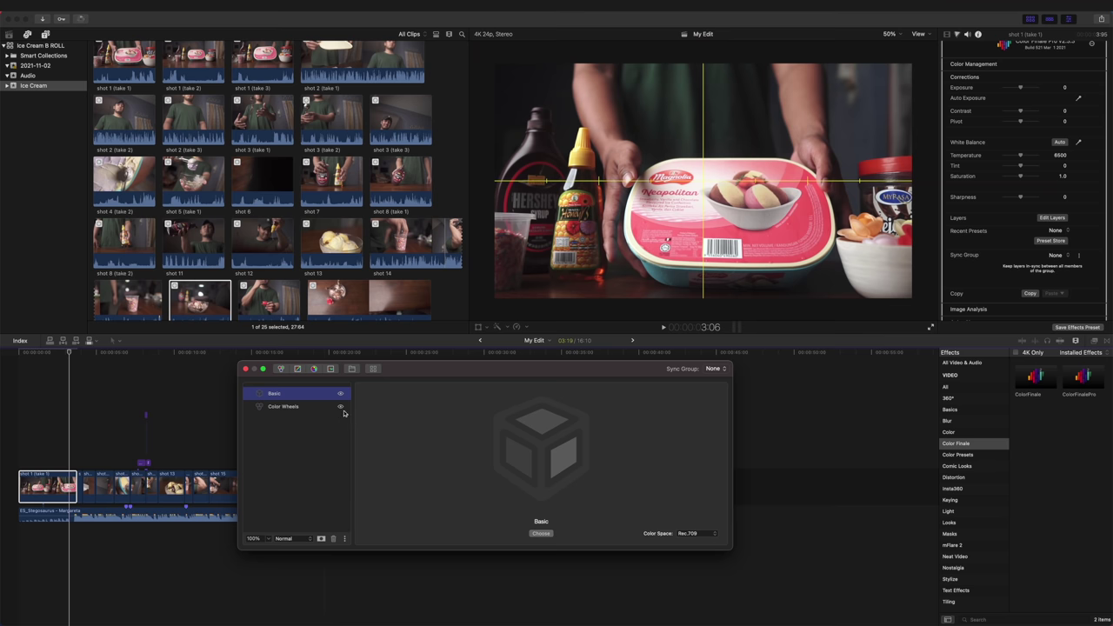
key(ctrl+shift+2)
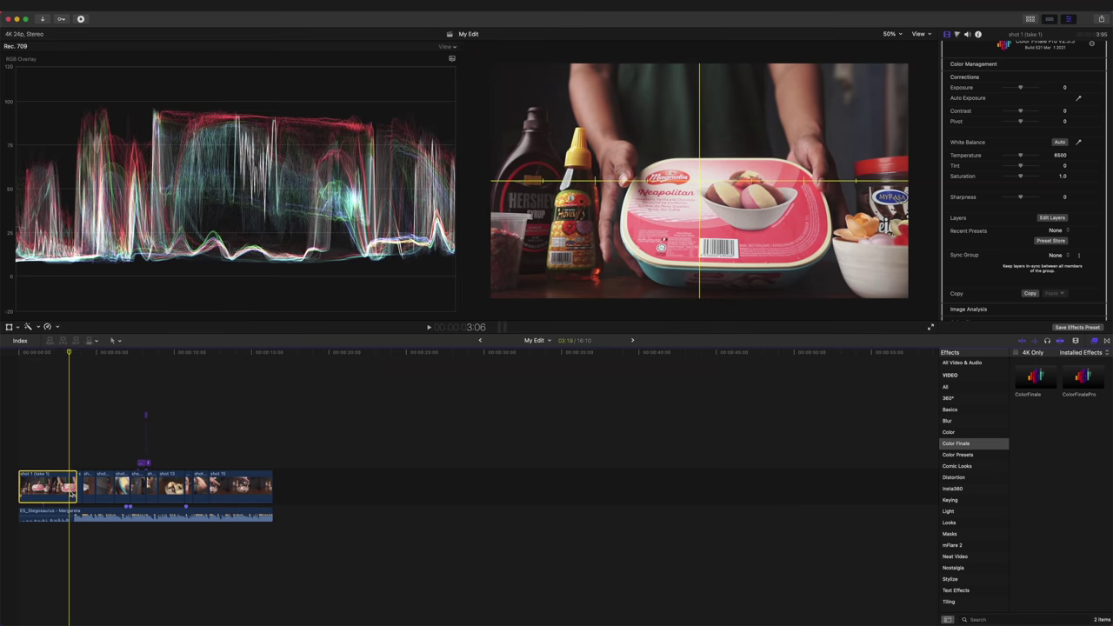
Paste shot 1's ColorFinalePro grade onto the other ten clips and play back the sequence
key(super+a)
super+click(72, 491)
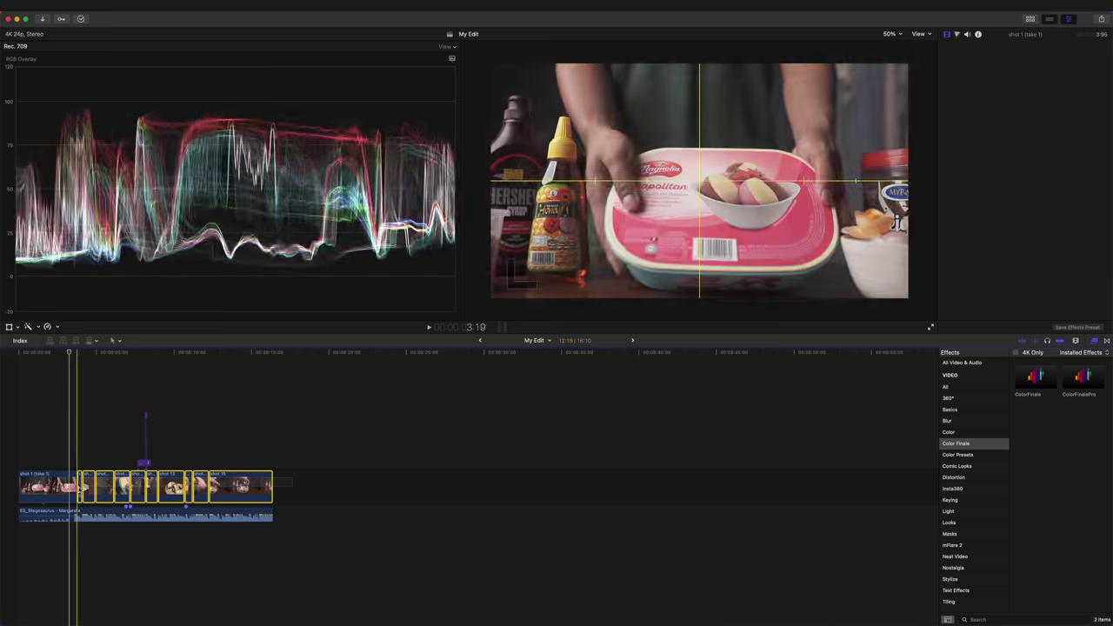
key(super+shift+v)
click(628, 324)
key(space)
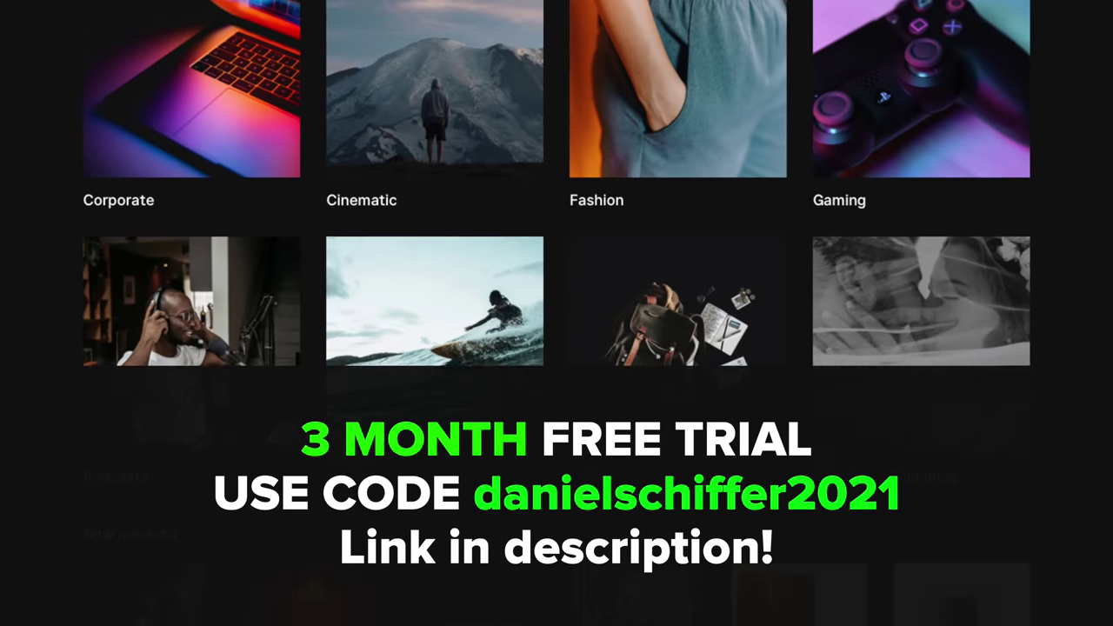
Scroll the Epidemic Sound browse page down to the New releases row
scroll(556, 313, down, 3)
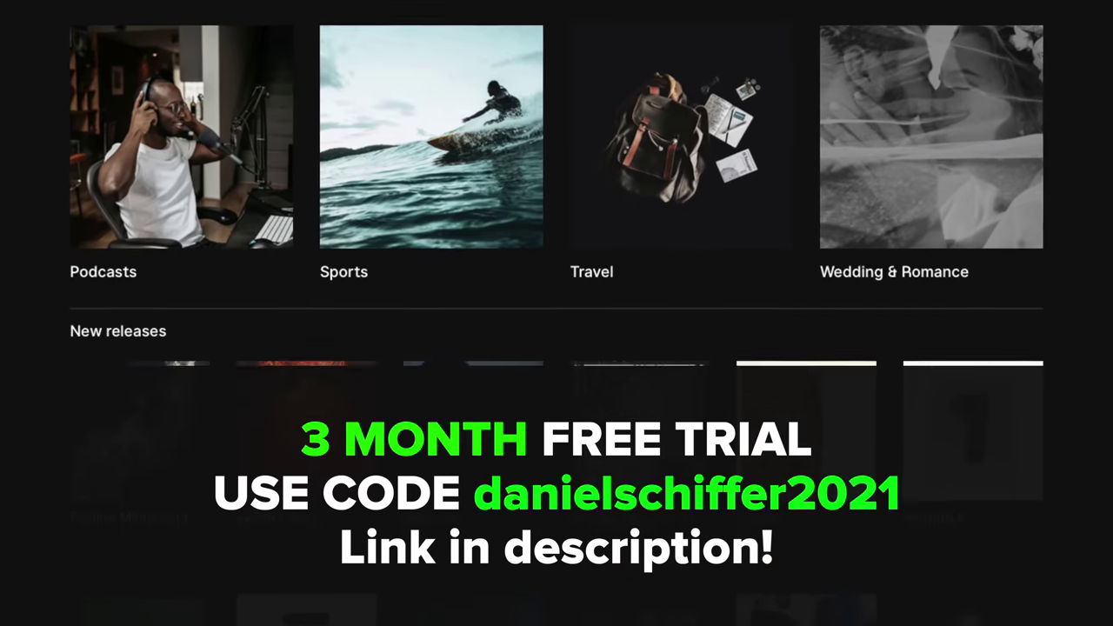